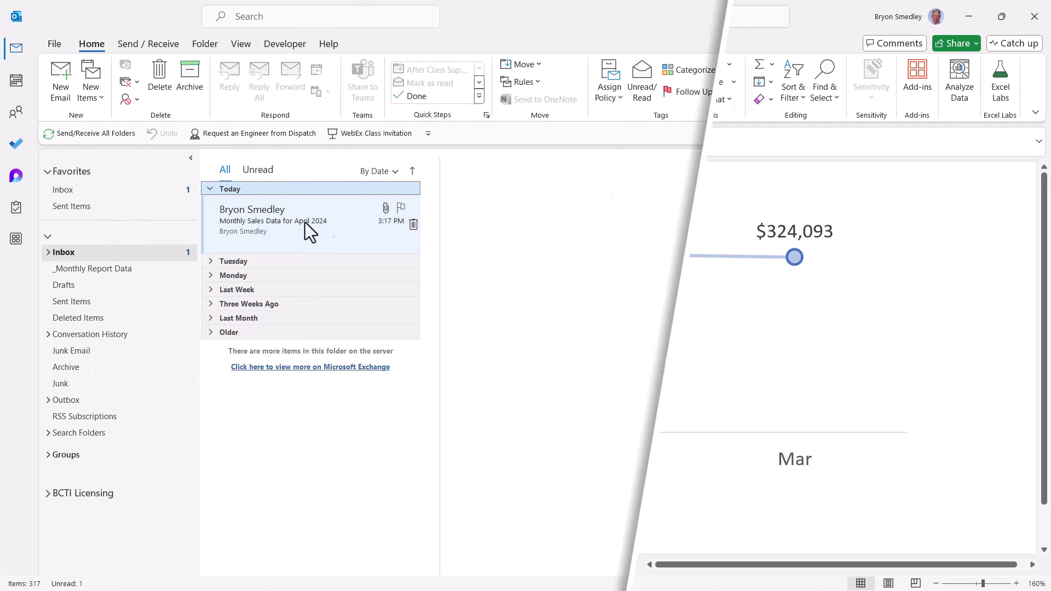
# Open the 'Monthly Sales Data for April 2024' email with its April 2024.csv attachment.
pyautogui.click(310, 228)
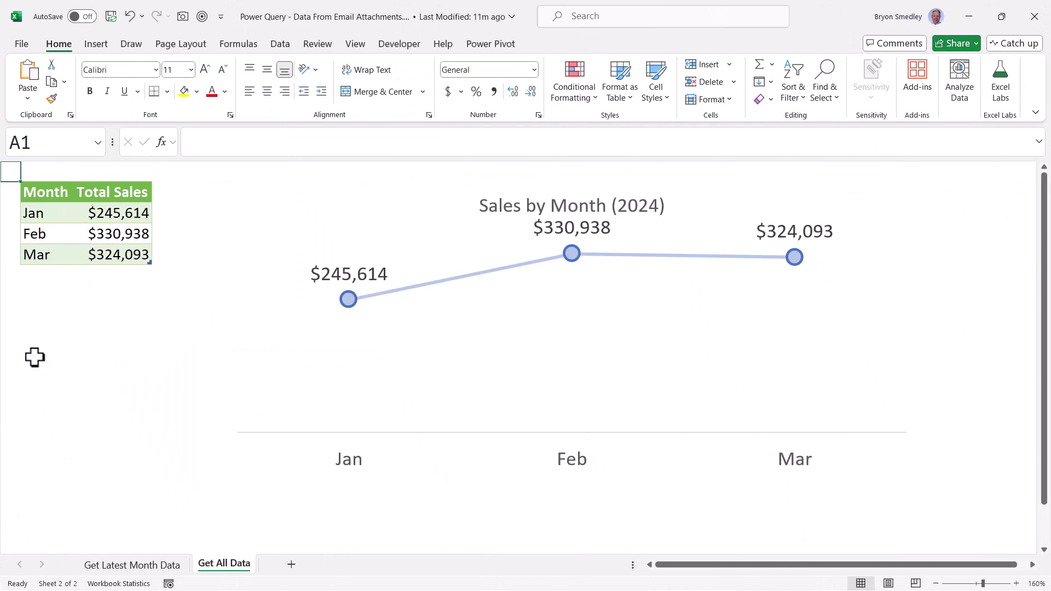
# Refresh the query behind the Get All Data sales table.
pyautogui.rightClick(69, 231)
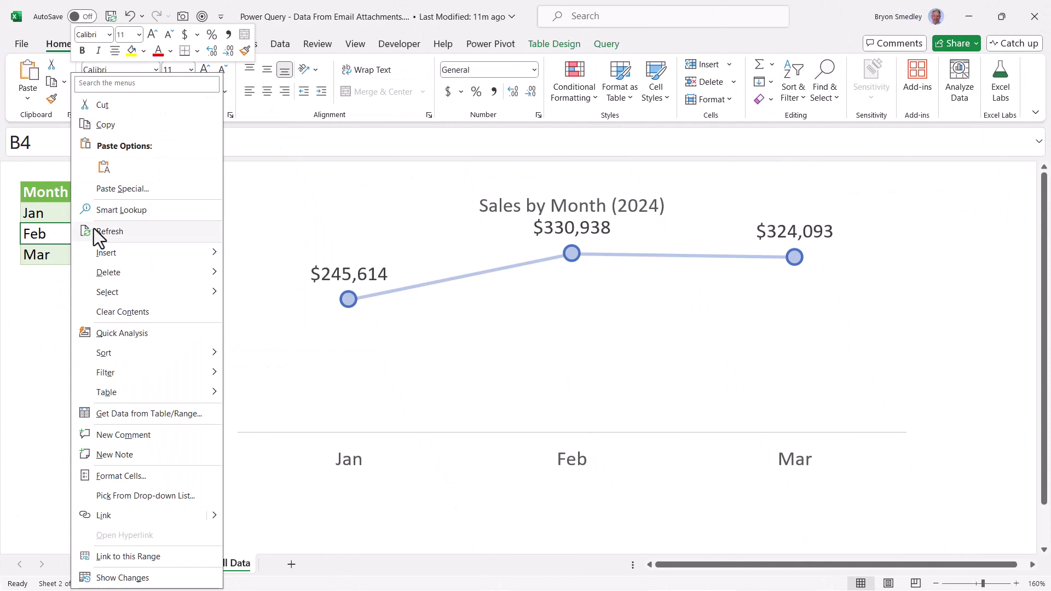
pyautogui.click(94, 230)
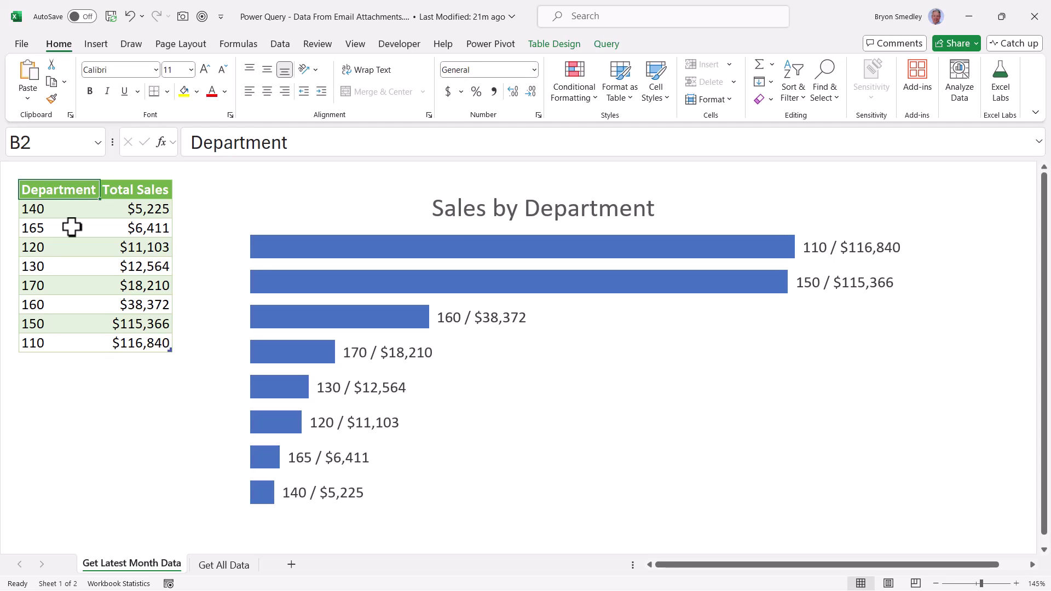
# Refresh the department table and the Sales by Month table so April appears at $921,804.
pyautogui.rightClick(72, 227)
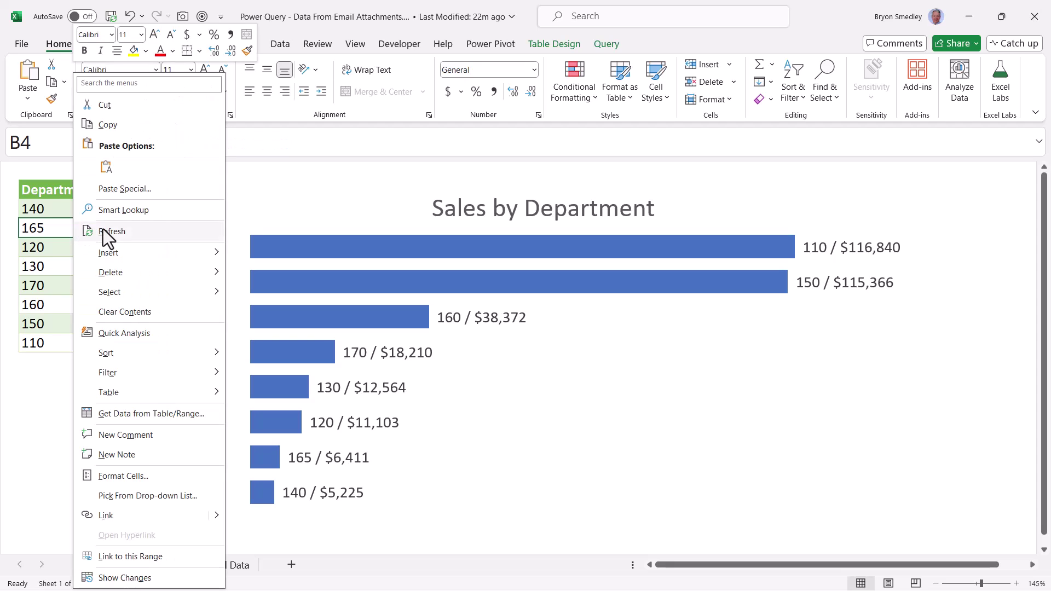
pyautogui.click(103, 229)
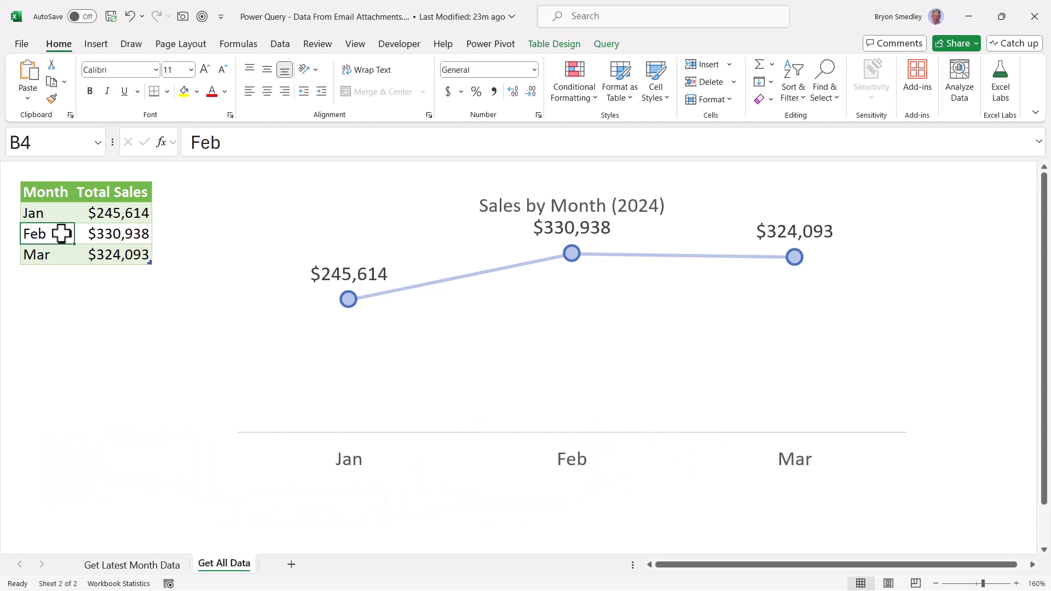
pyautogui.rightClick(62, 234)
pyautogui.click(107, 232)
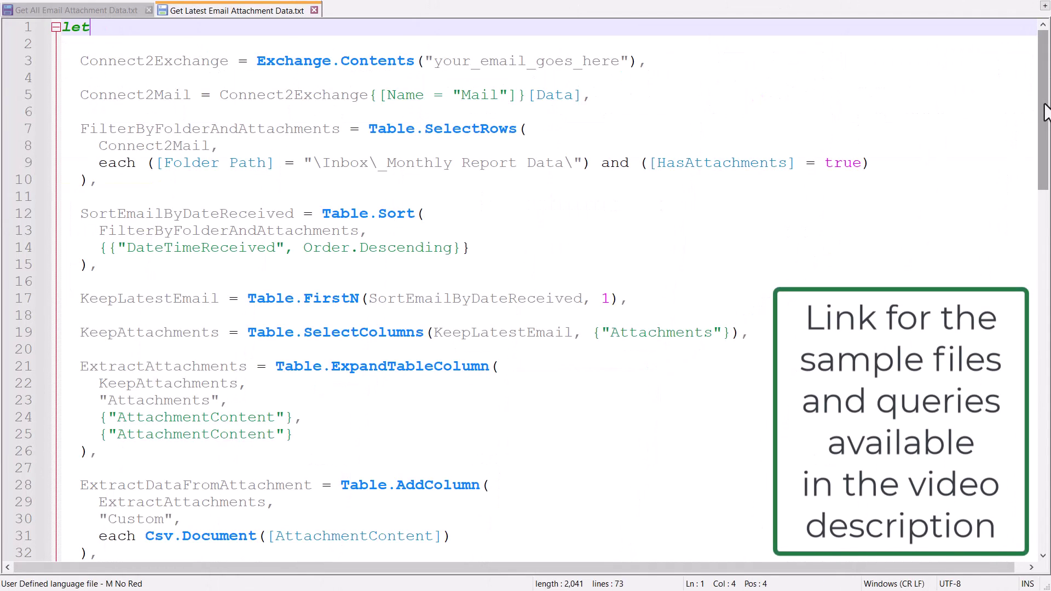
# Highlight the placeholder mailbox address and folder path strings in the latest-attachment query code.
pyautogui.moveTo(1045, 113); pyautogui.dragTo(1032, 81)
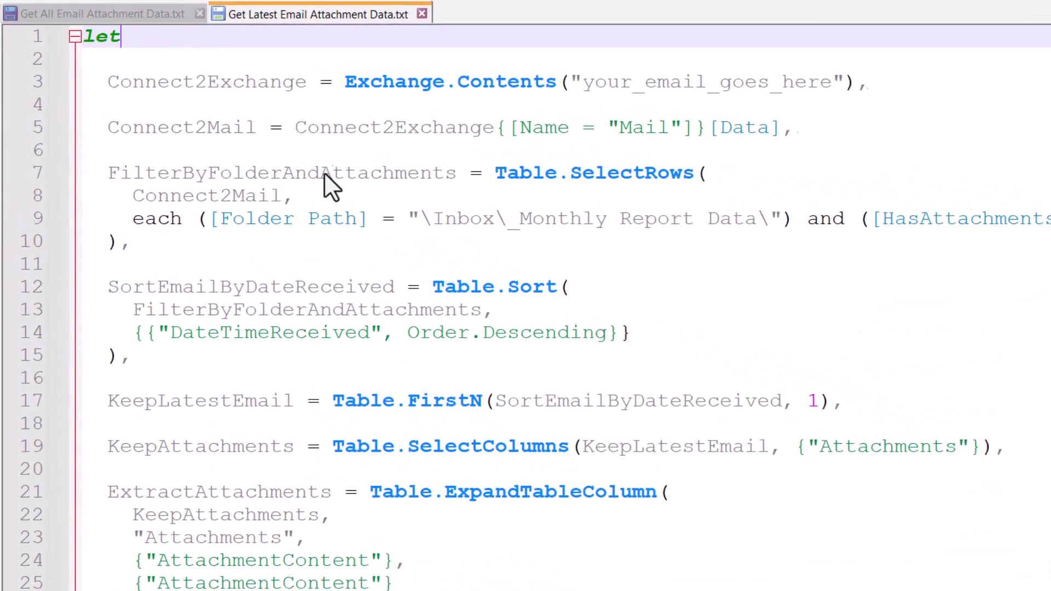
pyautogui.moveTo(580, 86); pyautogui.dragTo(828, 89)
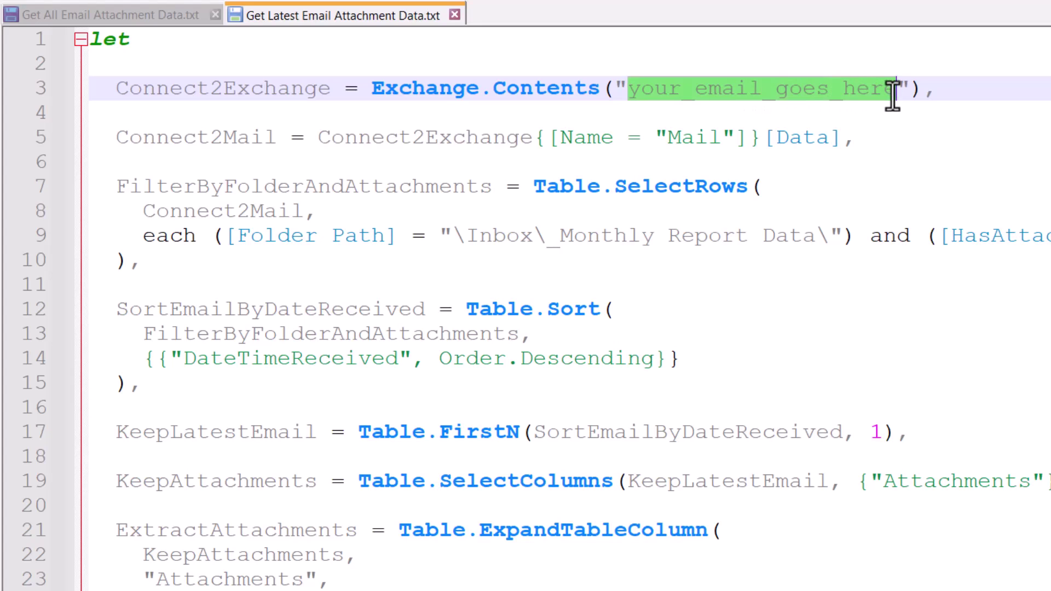
pyautogui.moveTo(452, 236); pyautogui.dragTo(828, 240)
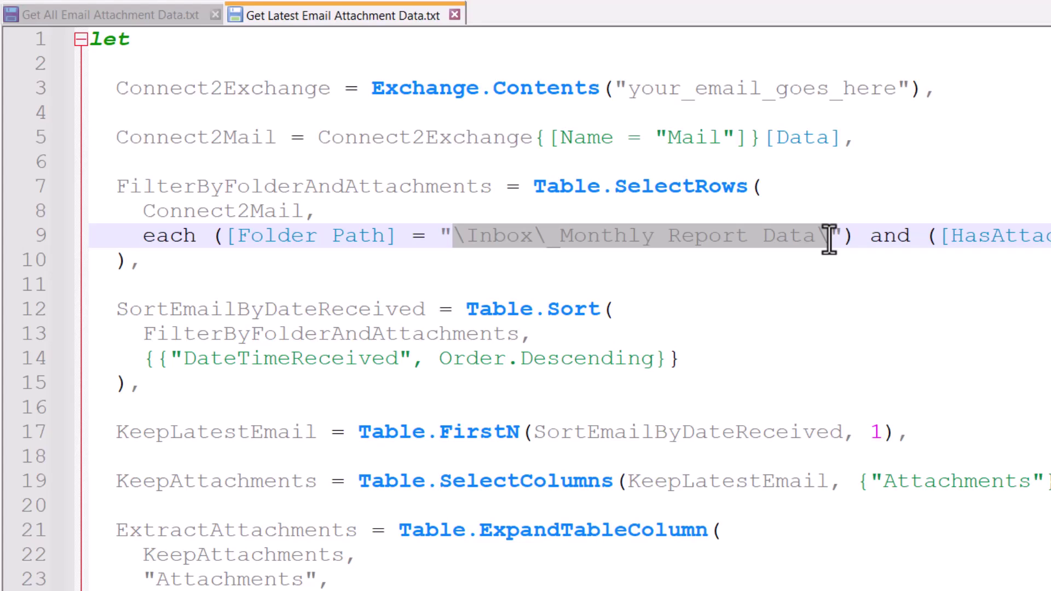
pyautogui.scroll(-9, 1030, 271)
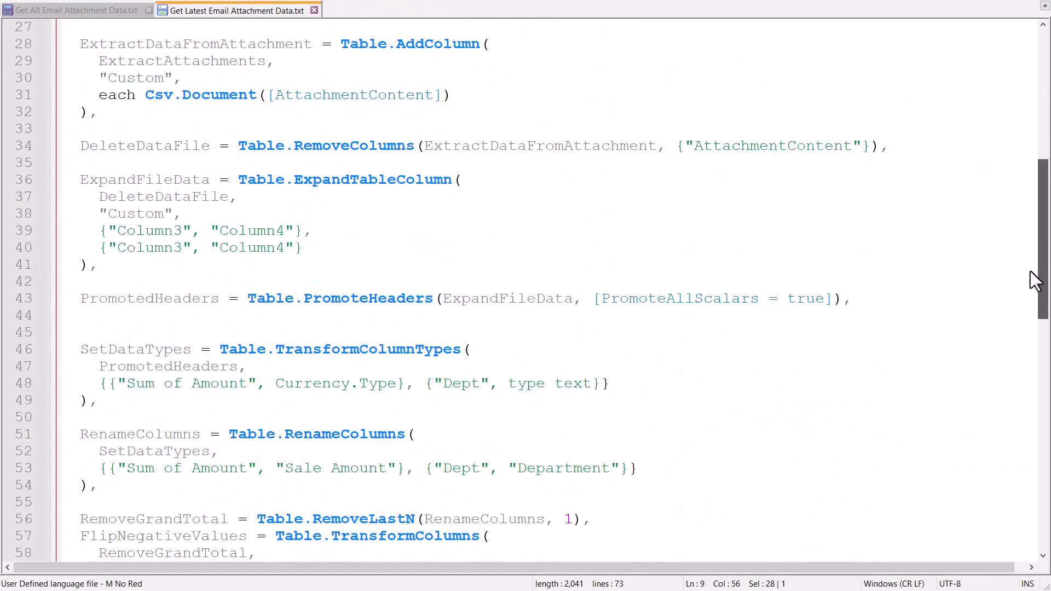
pyautogui.scroll(-8, 1027, 350)
pyautogui.scroll(9, 1025, 373)
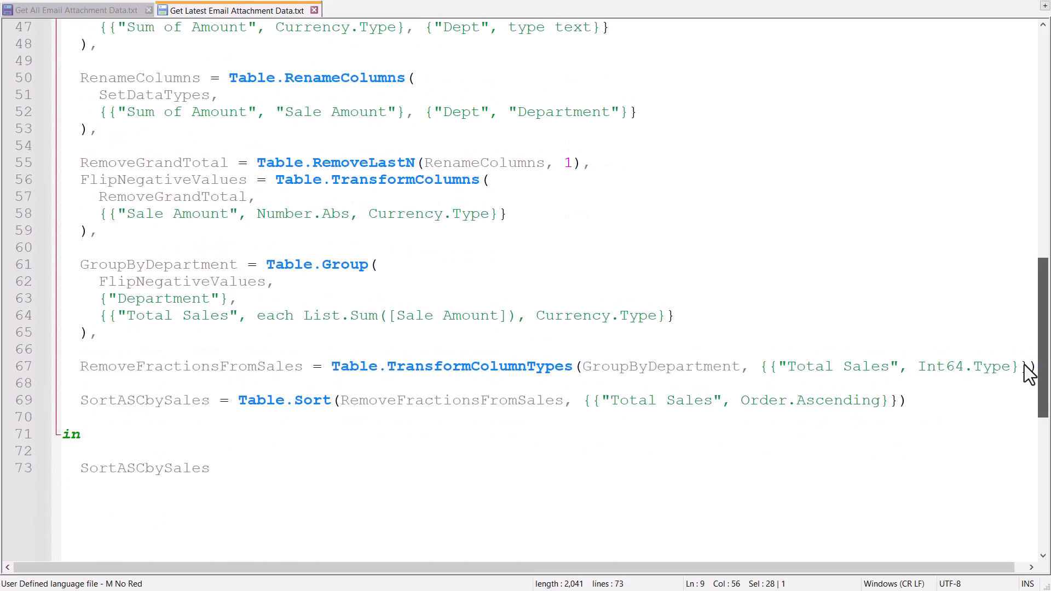
pyautogui.scroll(8, 1035, 241)
# Switch to Get All Email Attachment Data.txt and scroll through its code.
pyautogui.click(73, 11)
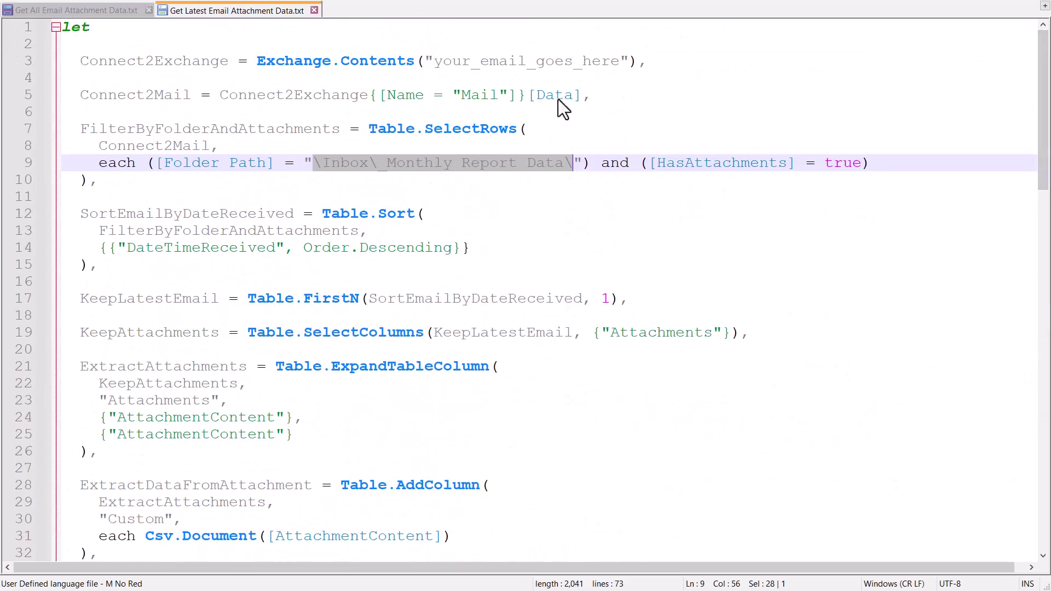
pyautogui.scroll(-18, 1032, 301)
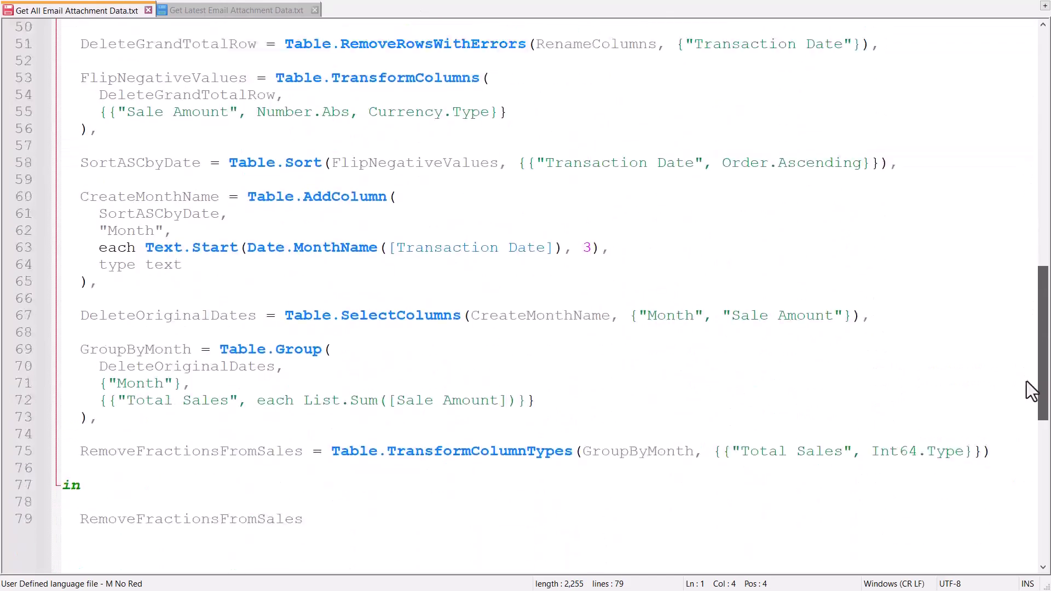
pyautogui.scroll(18, 1028, 329)
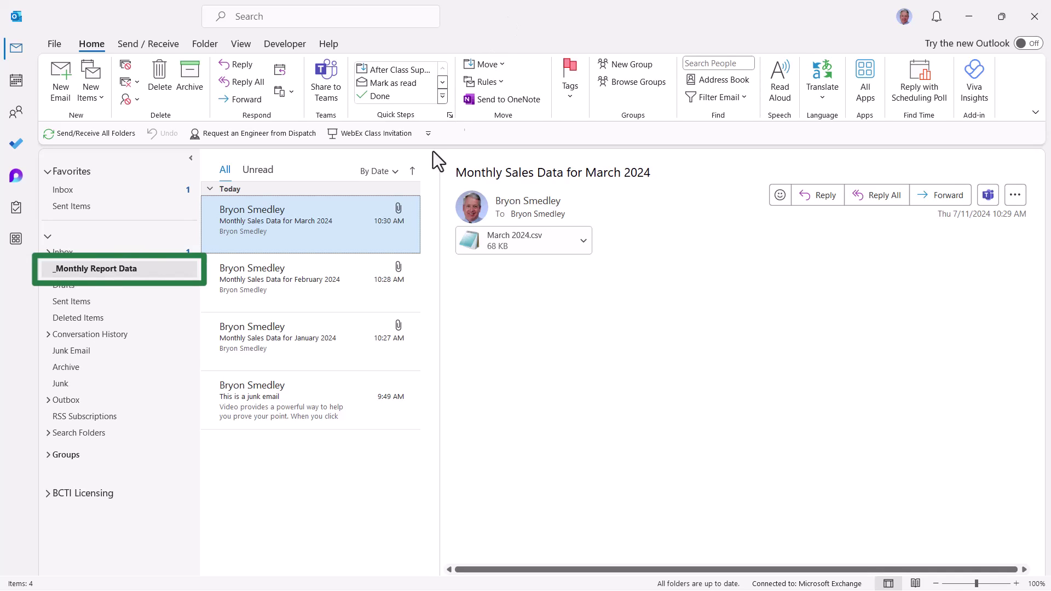
pyautogui.click(322, 354)
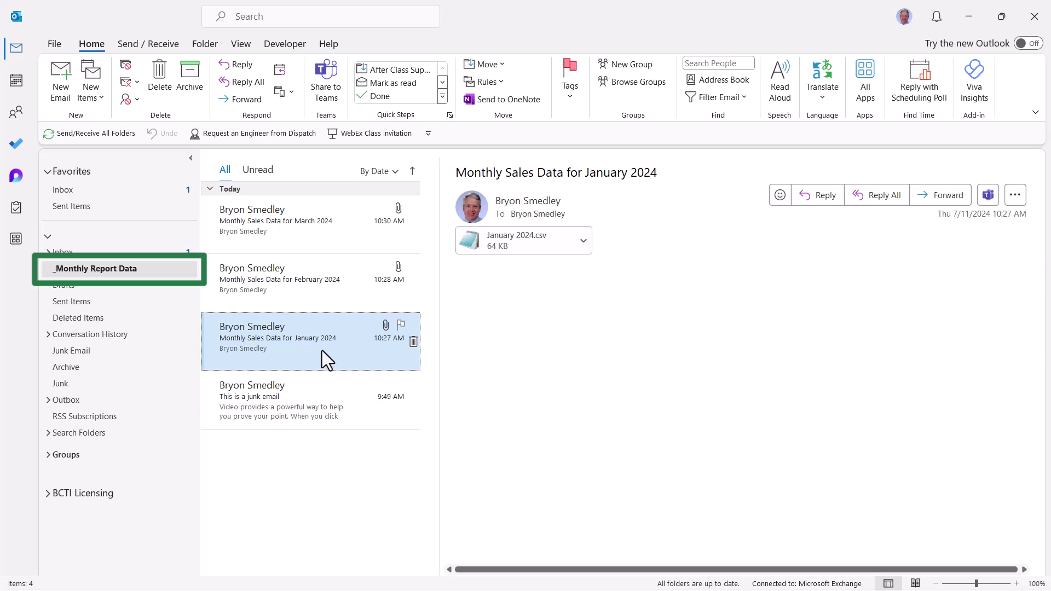
pyautogui.click(330, 273)
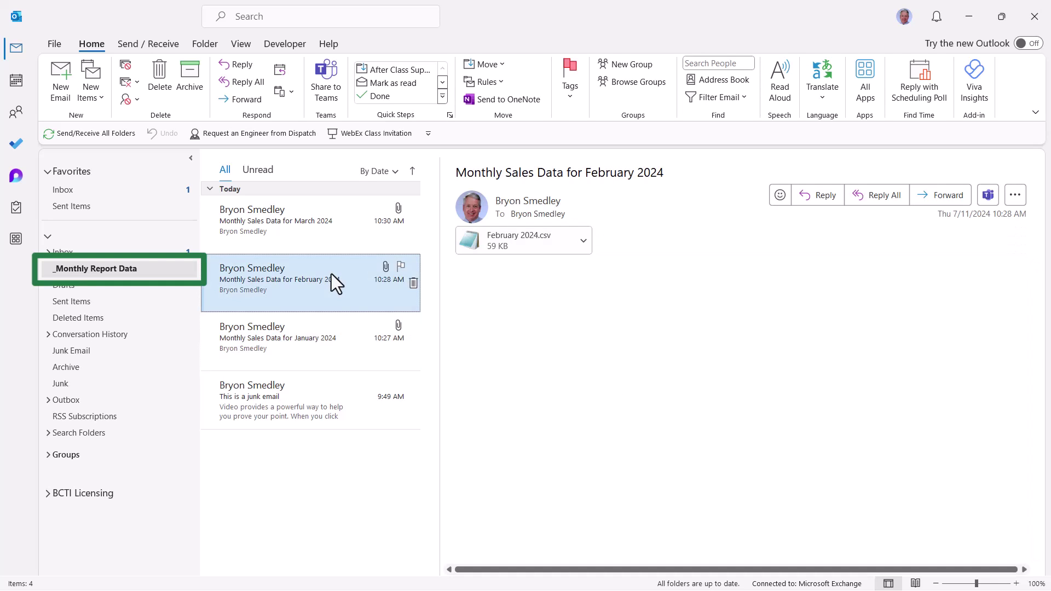
pyautogui.click(323, 229)
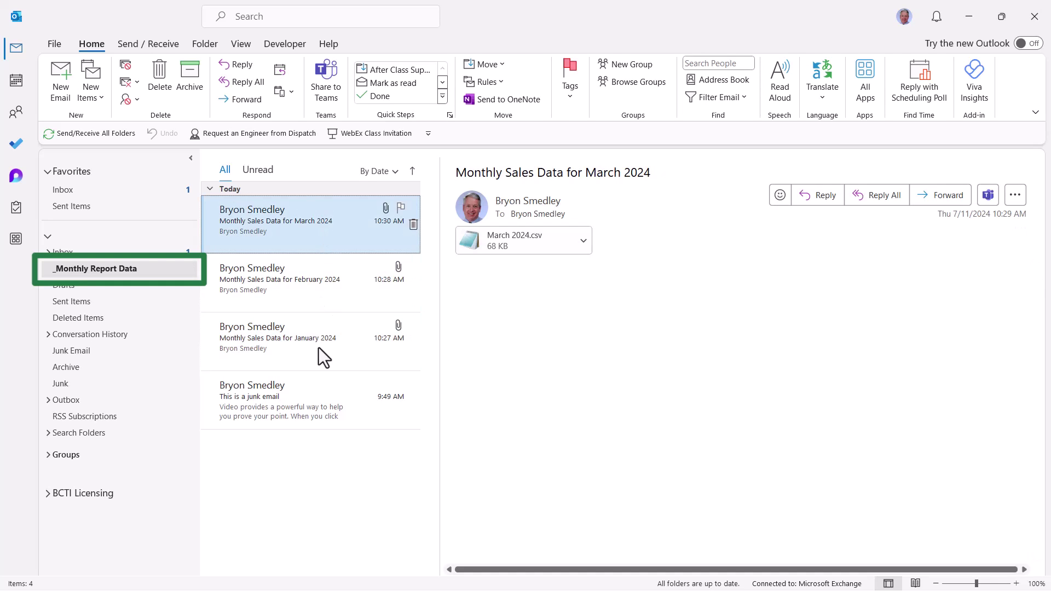
pyautogui.click(316, 398)
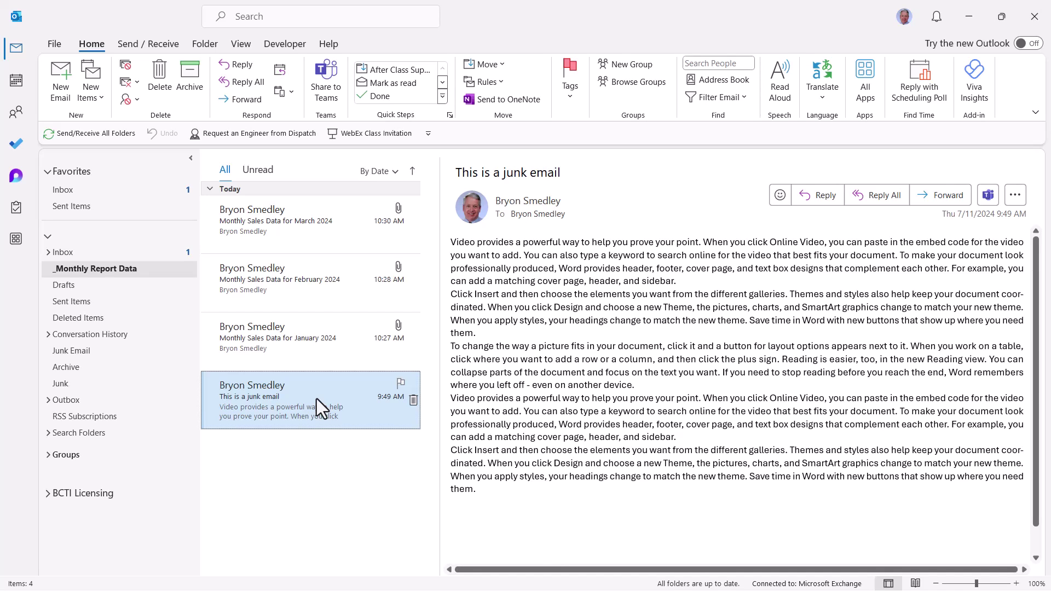
pyautogui.click(348, 221)
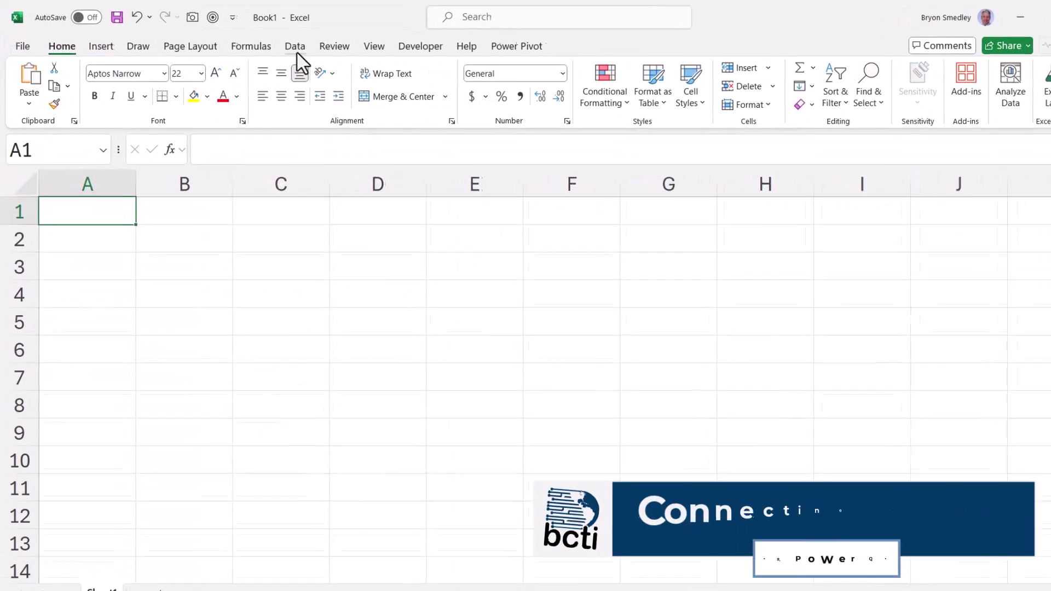
# Start a From Microsoft Exchange Online connection from Data > Get Data > From Online Services.
pyautogui.click(296, 48)
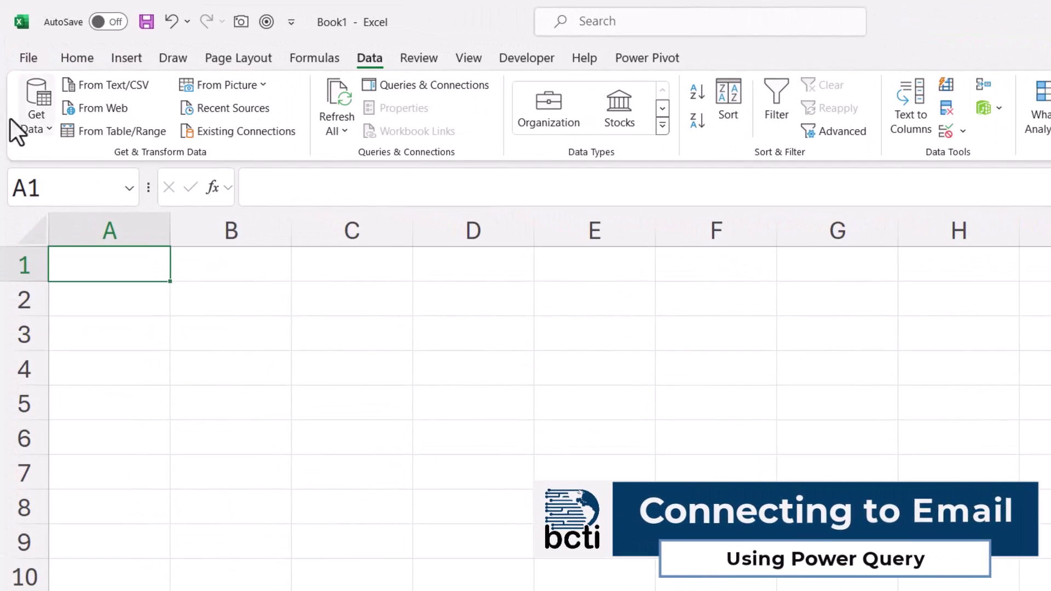
pyautogui.click(28, 101)
pyautogui.moveTo(57, 304)
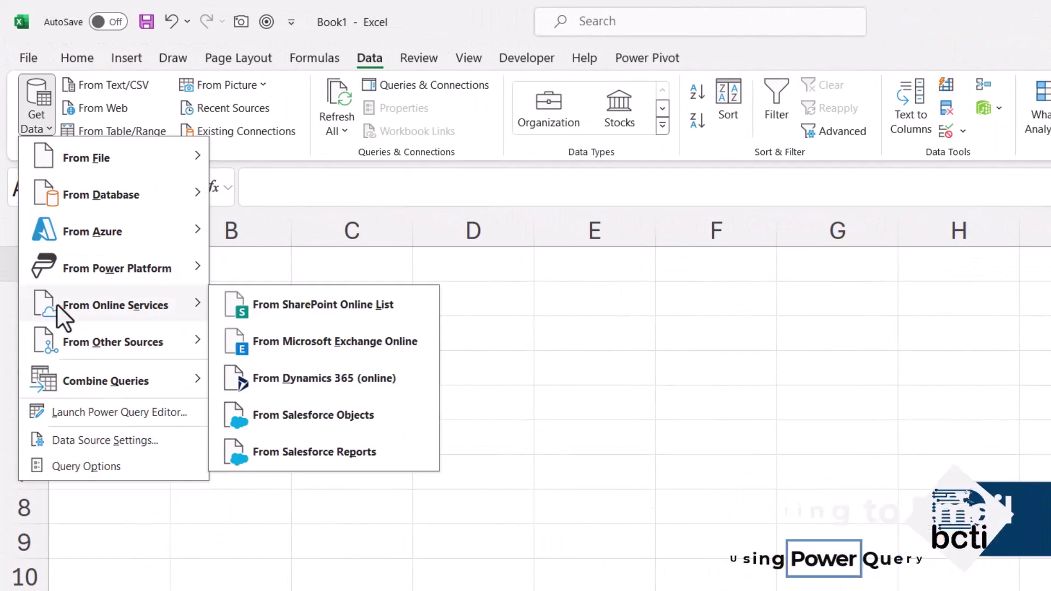
pyautogui.click(296, 345)
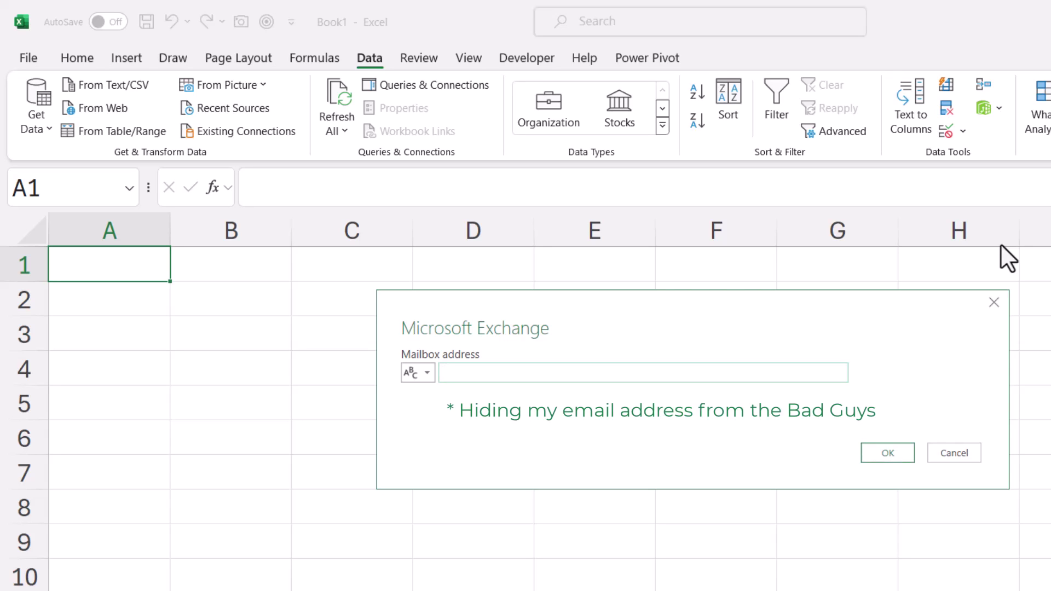
# Connect to the mailbox, select the Mail table in the Navigator, and load it for transformation.
pyautogui.click(899, 452)
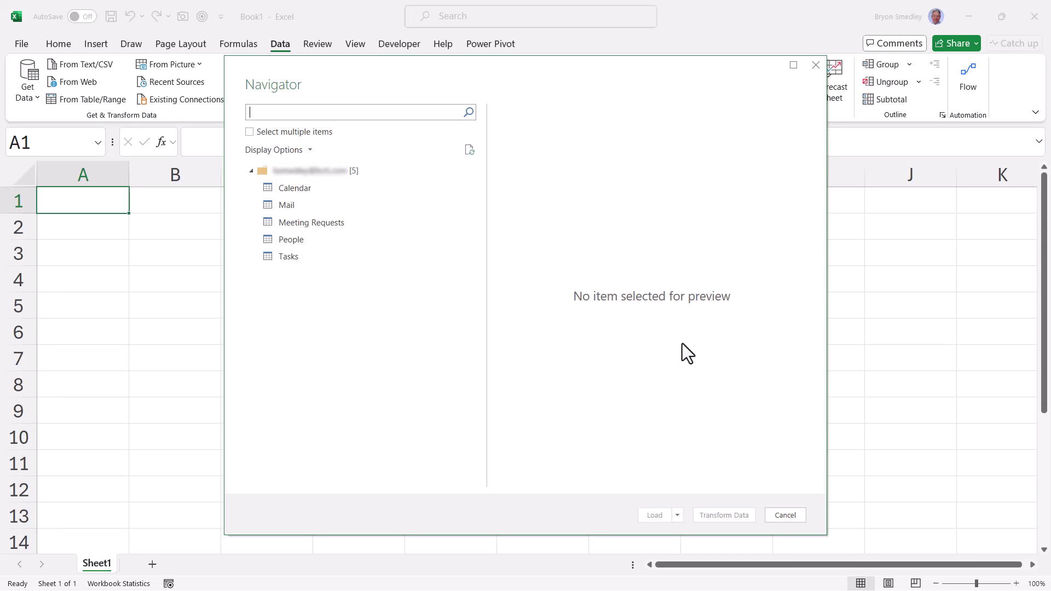
pyautogui.click(320, 166)
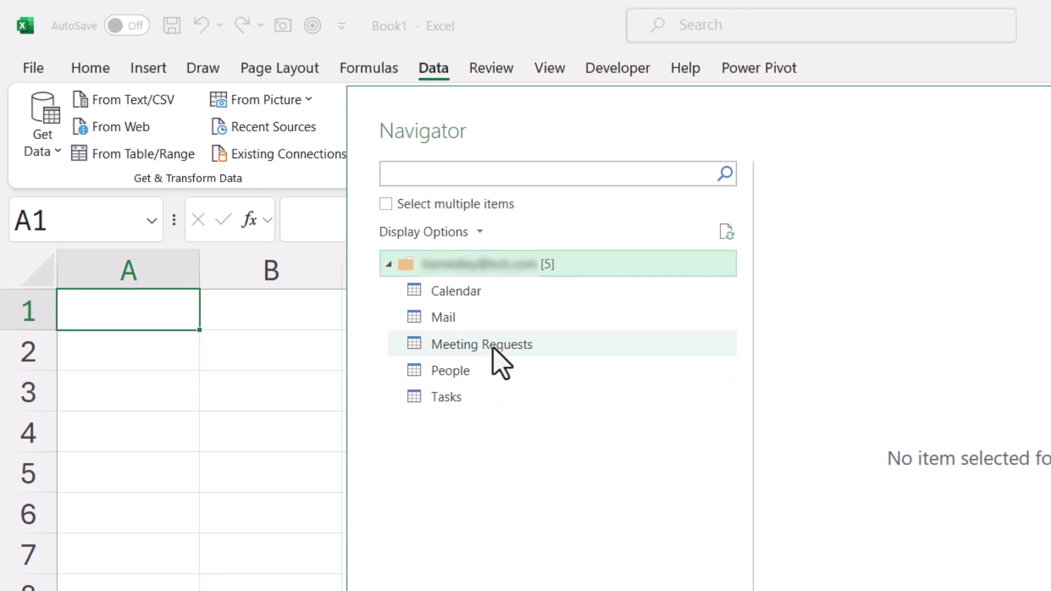
pyautogui.click(470, 319)
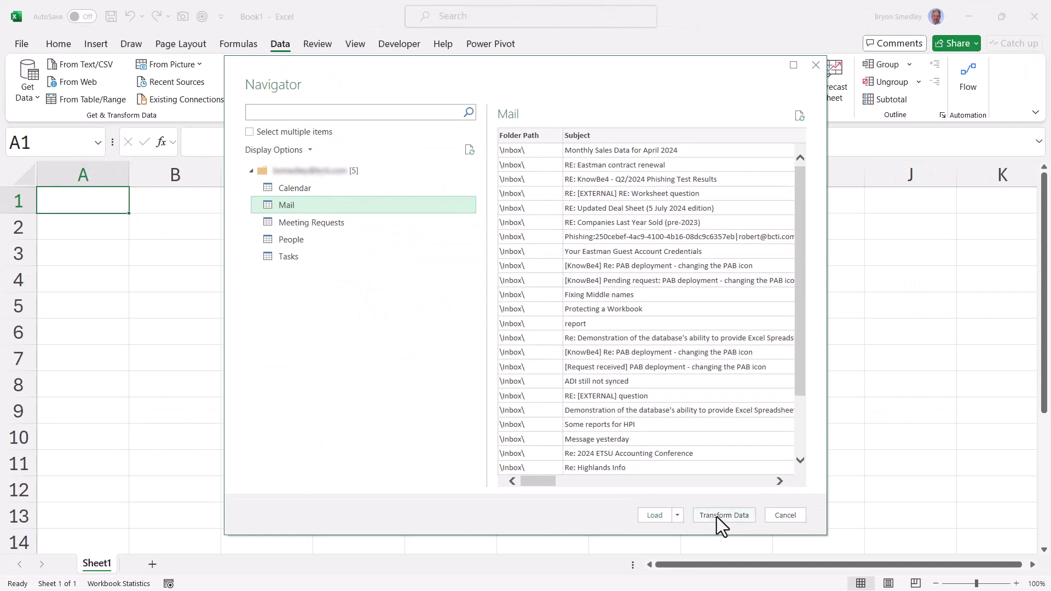
pyautogui.click(717, 516)
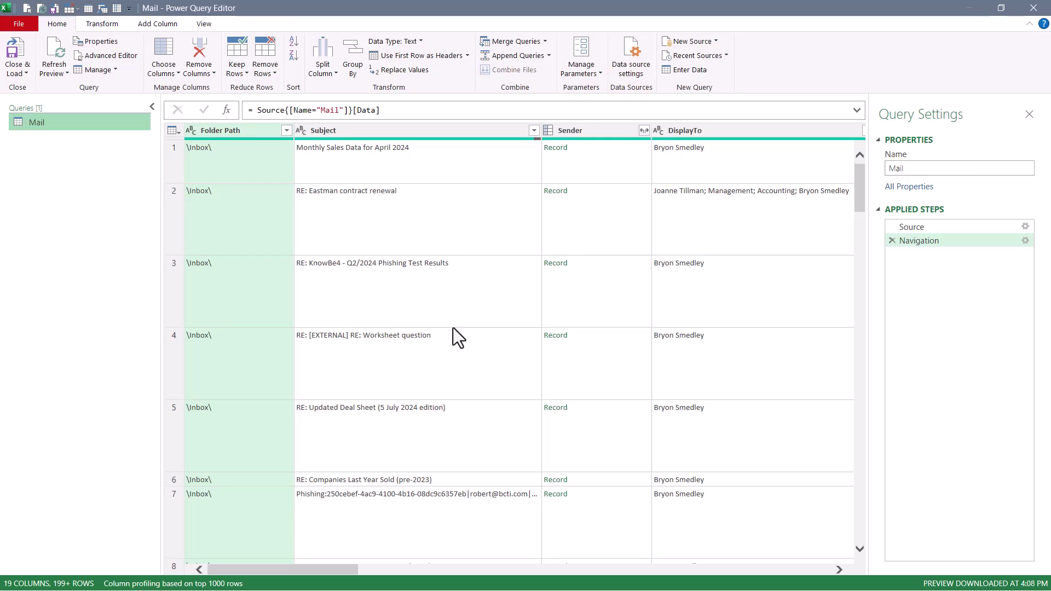
# Filter Folder Path to only \Inbox\_Monthly Report Data\, leaving 4 messages.
pyautogui.click(152, 105)
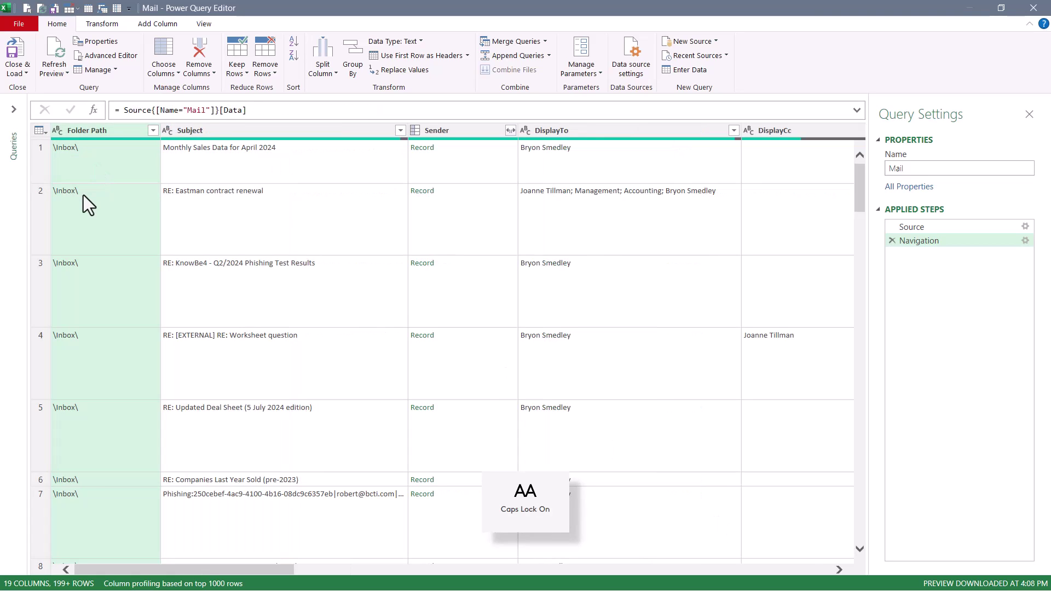
pyautogui.hotkey('ctrl', 'shift', '=')
pyautogui.hotkey('ctrl', 'shift', '=')
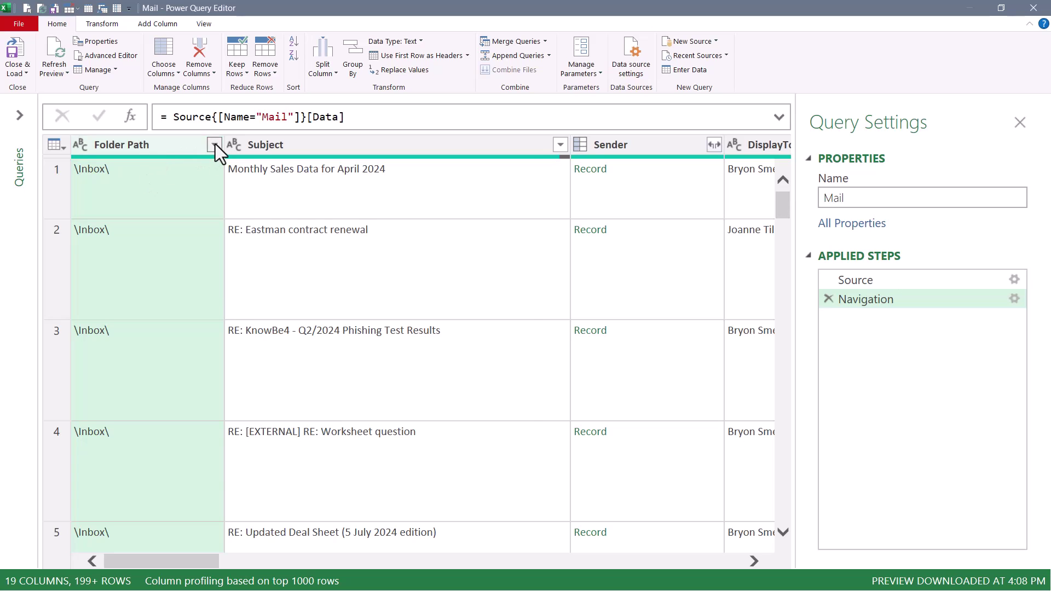
pyautogui.click(215, 144)
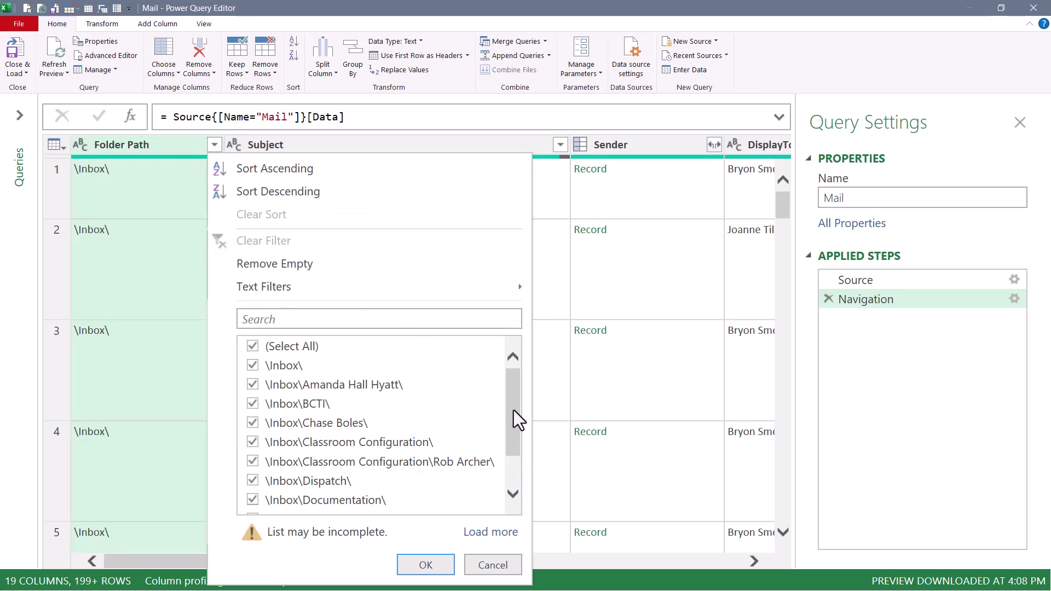
pyautogui.click(252, 346)
pyautogui.scroll(-1, 262, 460)
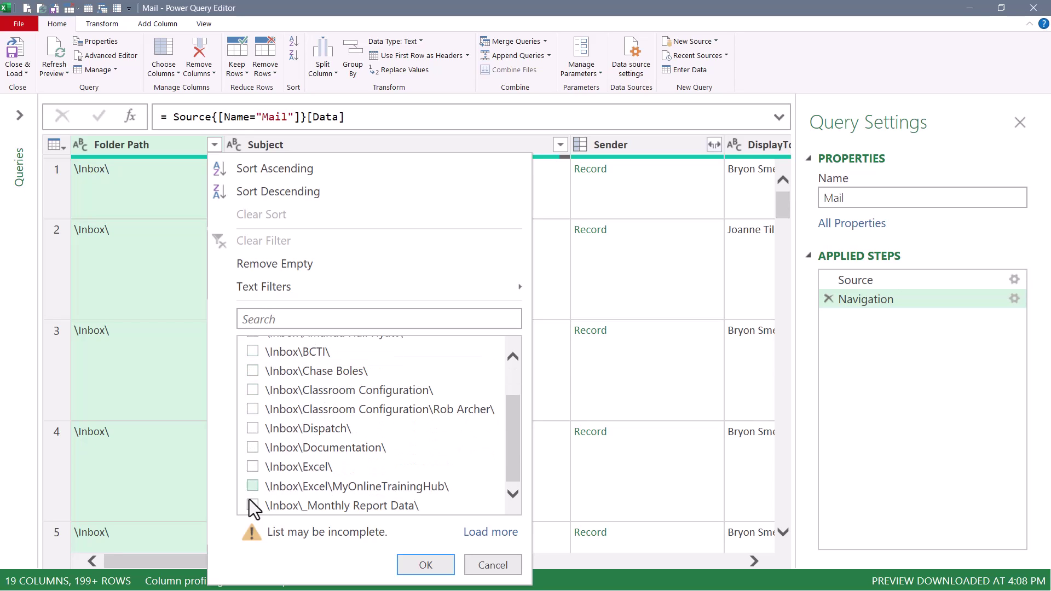
pyautogui.click(248, 504)
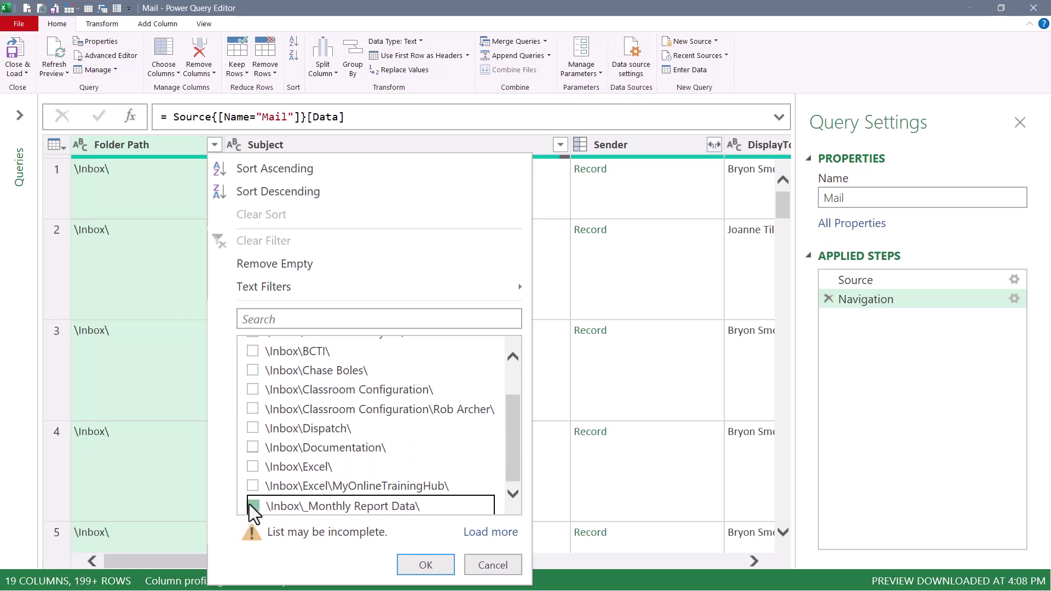
pyautogui.click(425, 564)
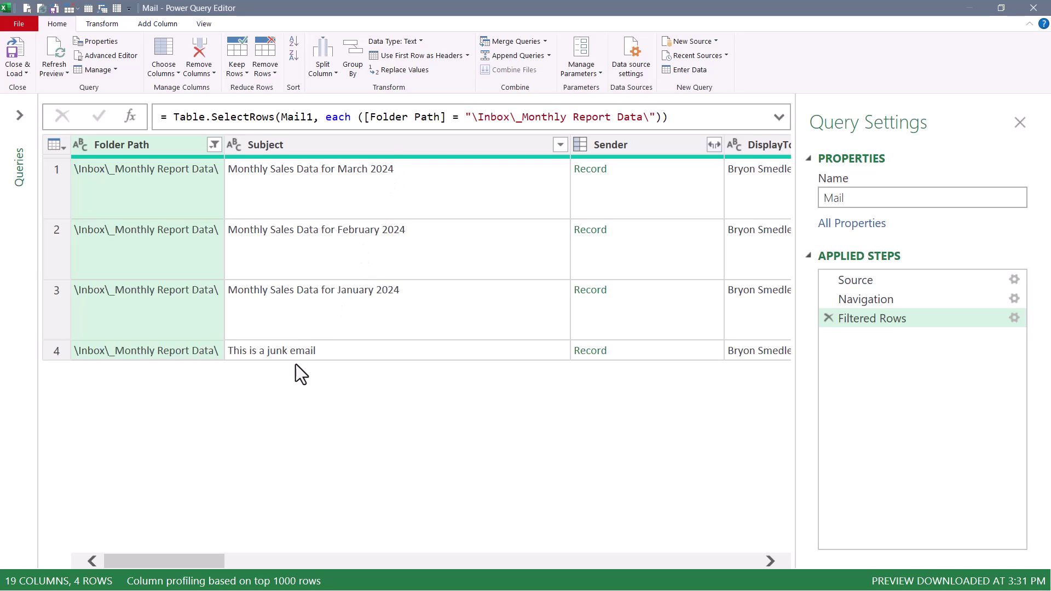
# Filter HasAttachments to TRUE so the junk email drops out, leaving 3 rows.
pyautogui.moveTo(209, 563); pyautogui.dragTo(209, 561)
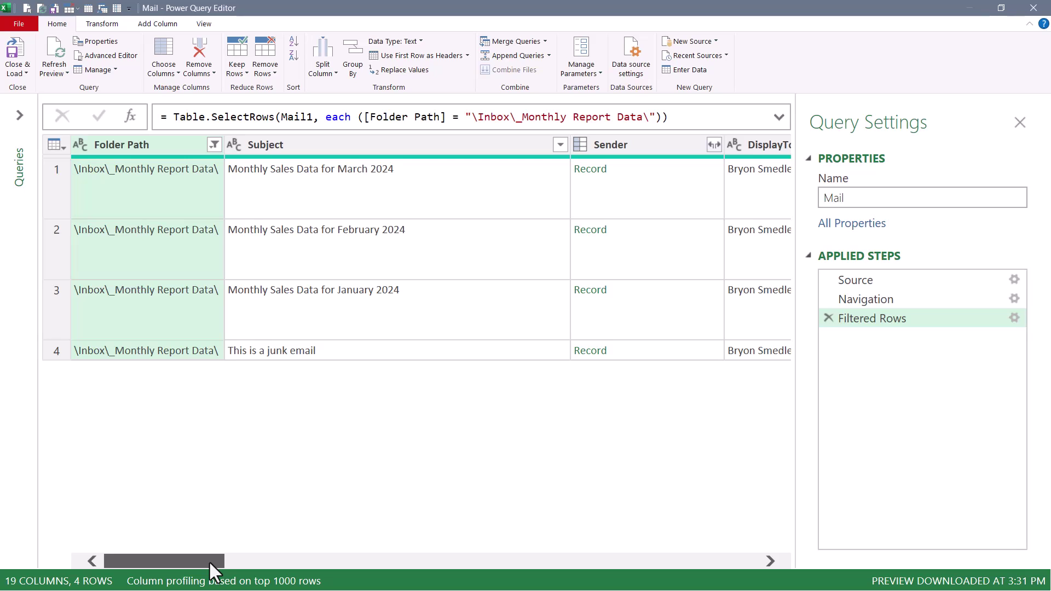
pyautogui.moveTo(209, 561); pyautogui.dragTo(616, 583)
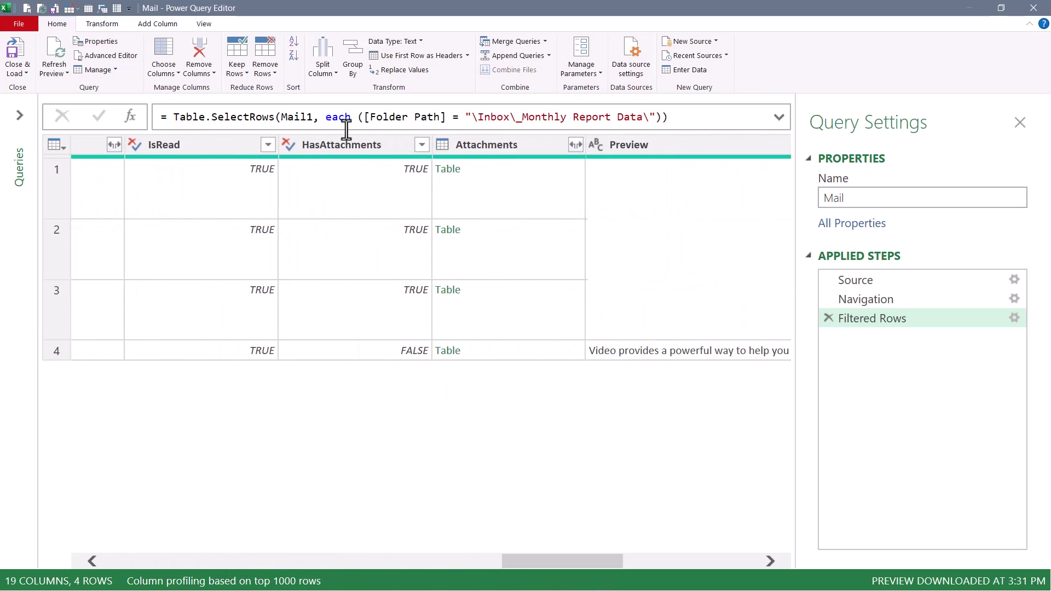
pyautogui.click(353, 149)
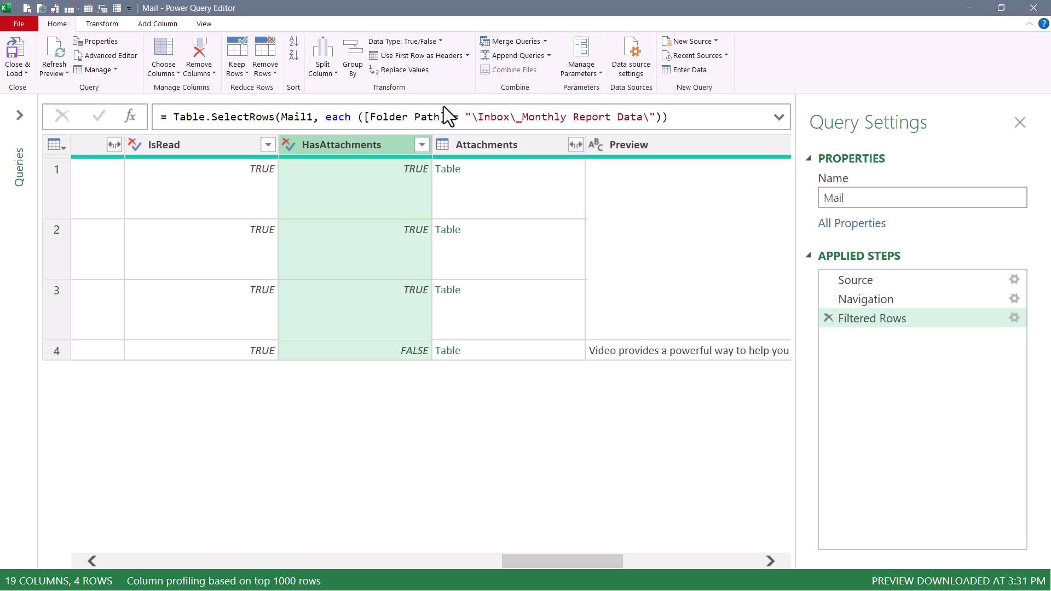
pyautogui.click(422, 145)
pyautogui.click(150, 366)
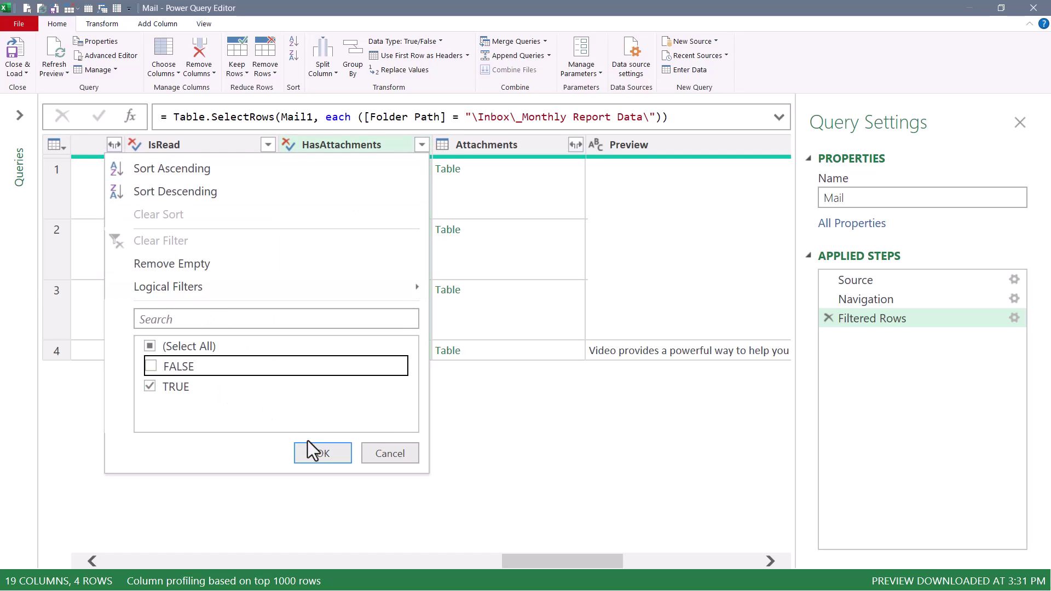
pyautogui.click(312, 453)
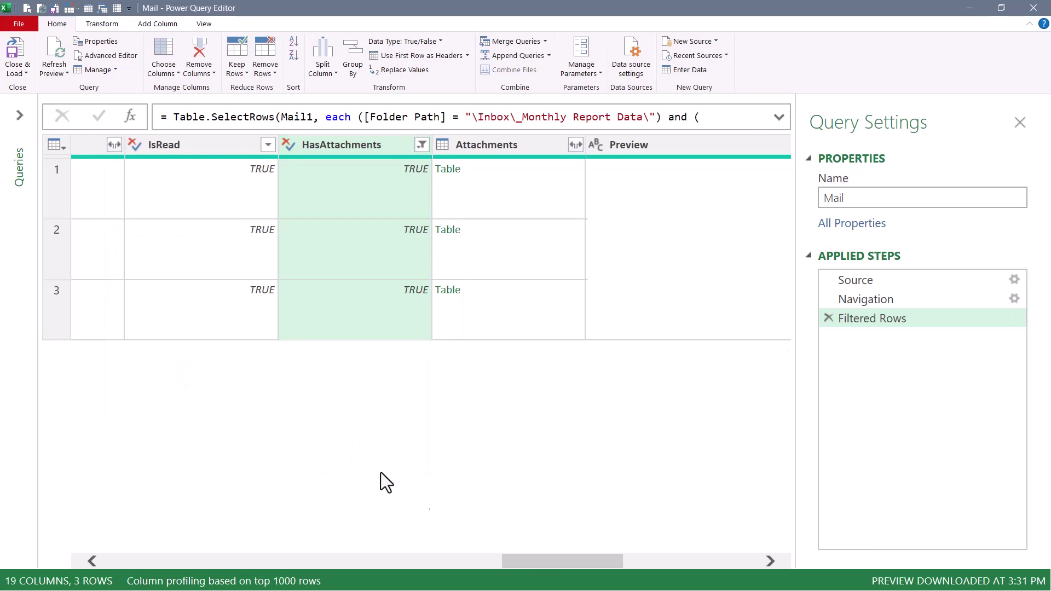
pyautogui.moveTo(536, 562); pyautogui.dragTo(399, 554)
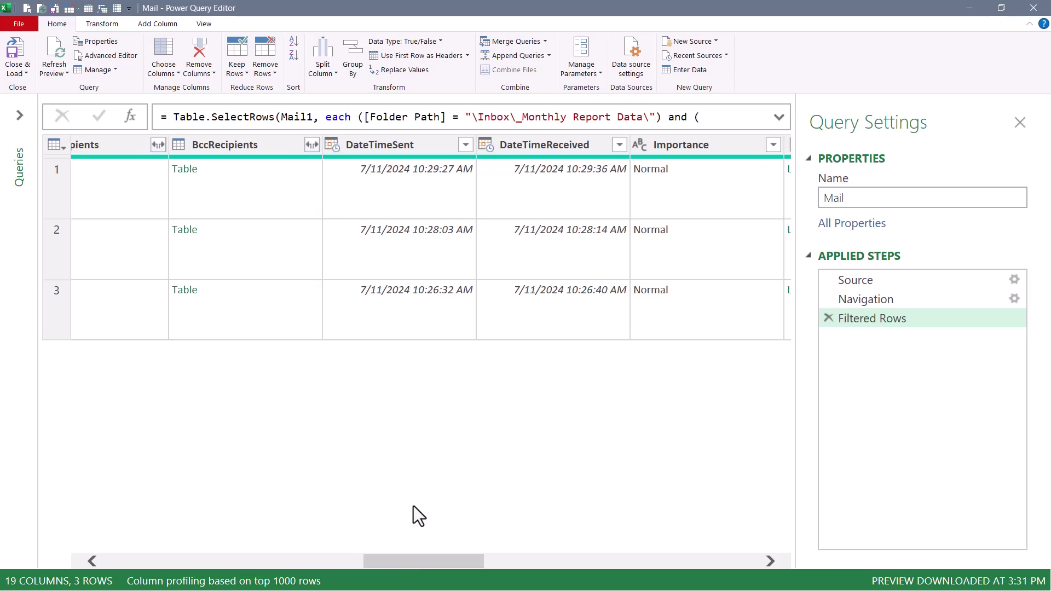
pyautogui.click(566, 141)
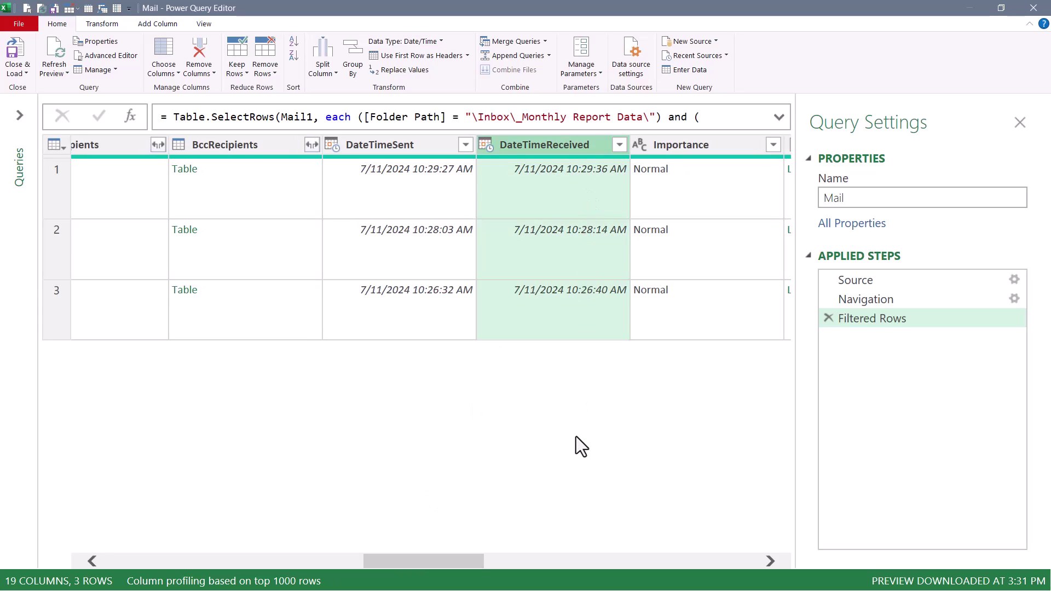
# Sort DateTimeReceived descending and keep only the top 1 row.
pyautogui.click(619, 145)
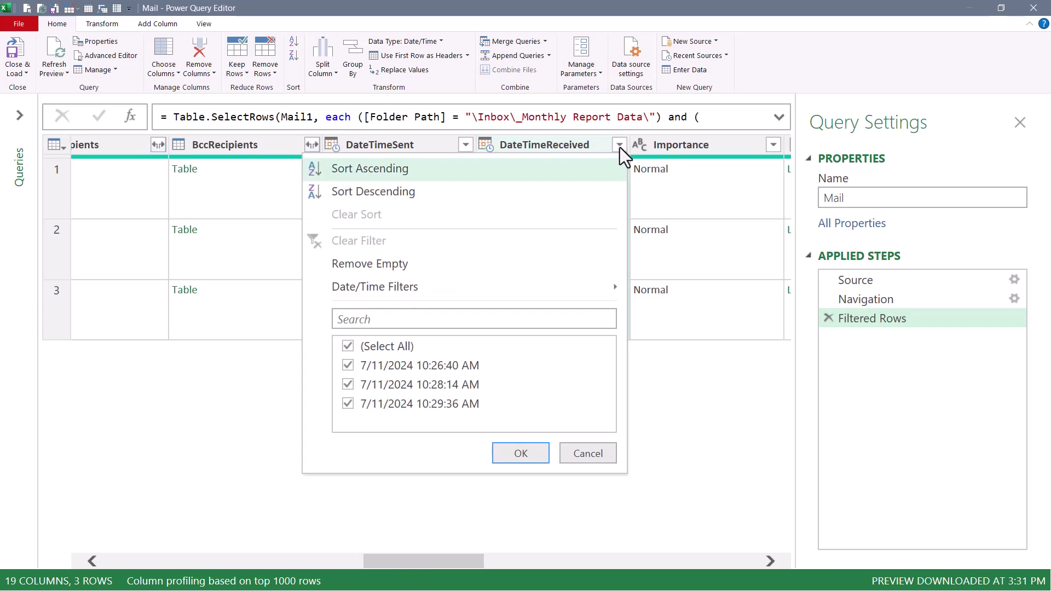
pyautogui.click(455, 193)
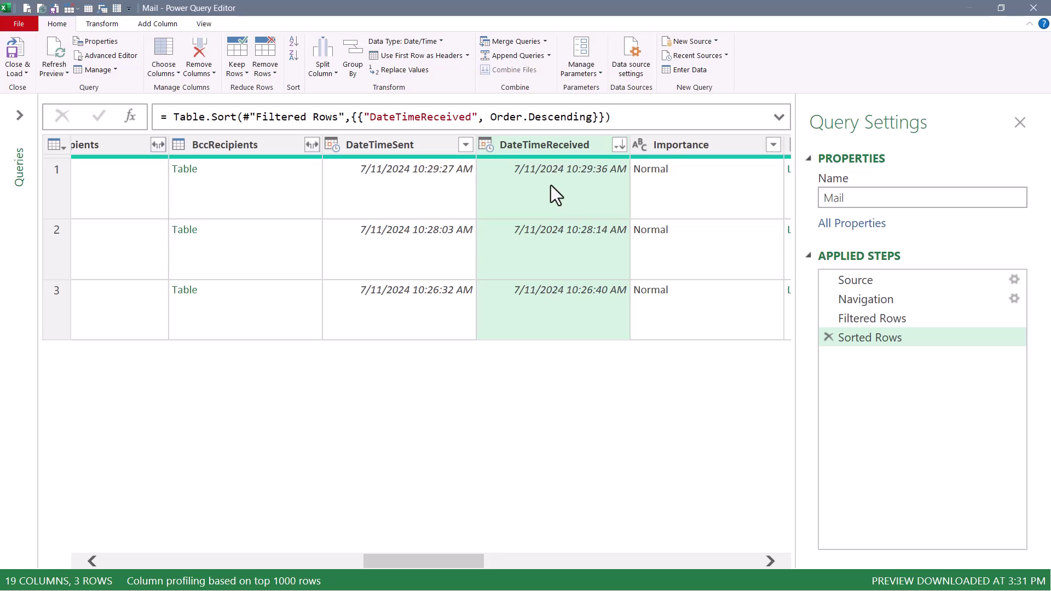
pyautogui.click(239, 61)
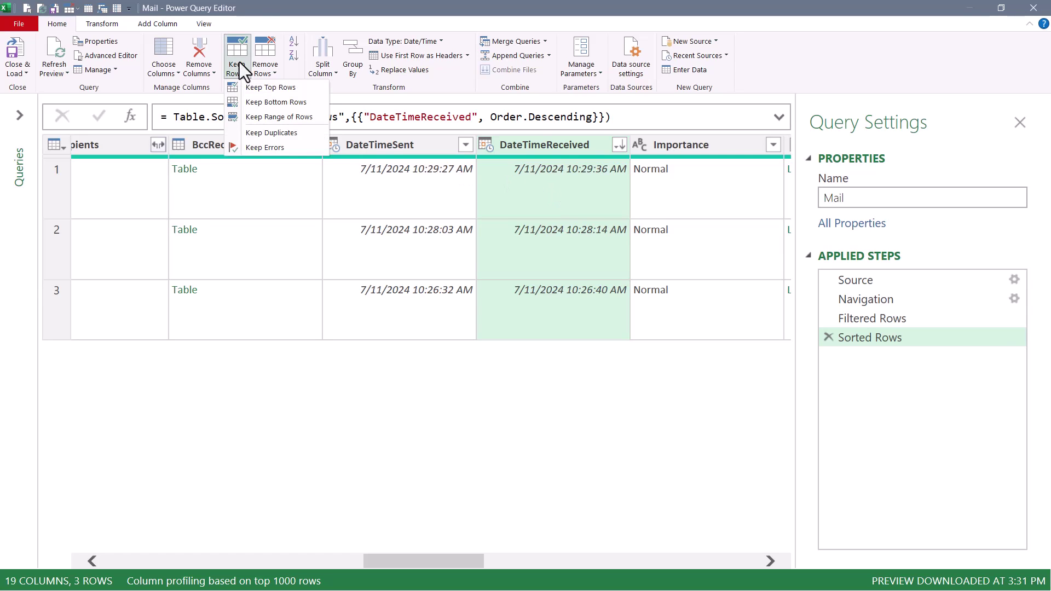
pyautogui.click(239, 85)
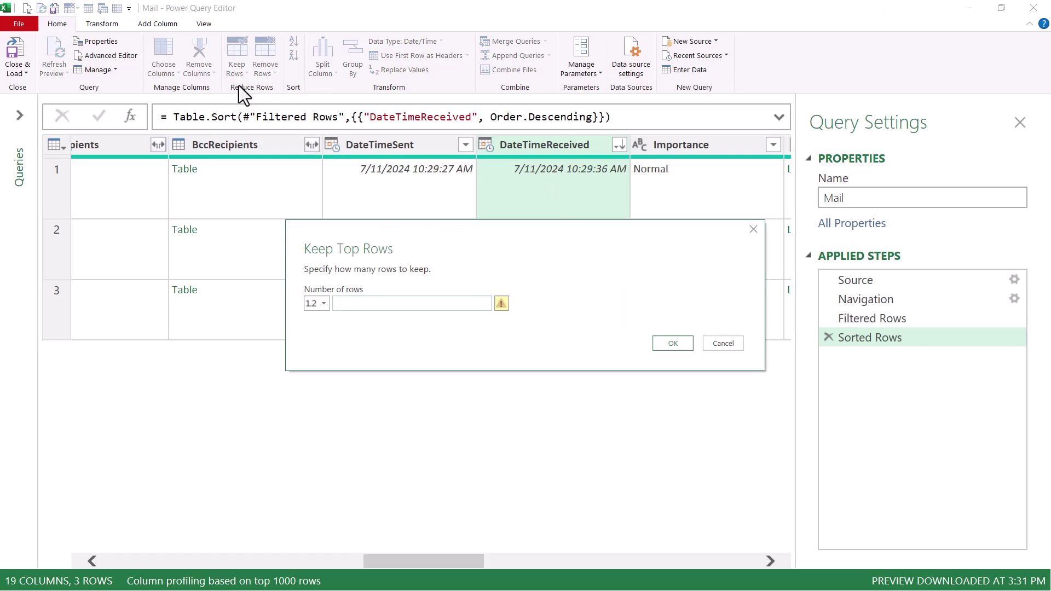
pyautogui.write('1')
pyautogui.press('Return')
pyautogui.moveTo(438, 564); pyautogui.dragTo(531, 567)
pyautogui.click(718, 145)
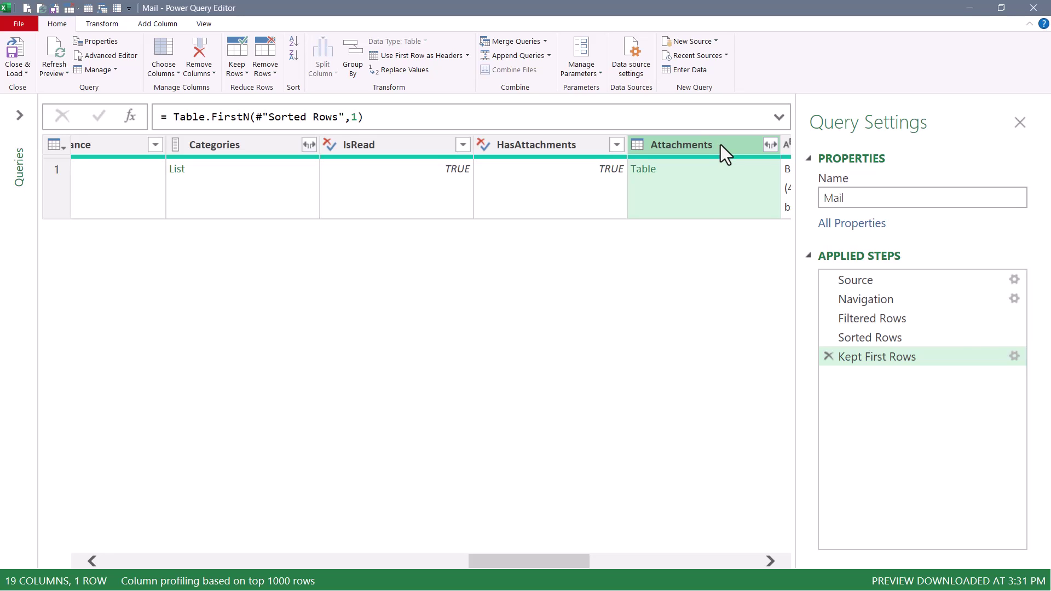
# Remove all columns except Attachments and preview its March 2024.csv table.
pyautogui.rightClick(720, 145)
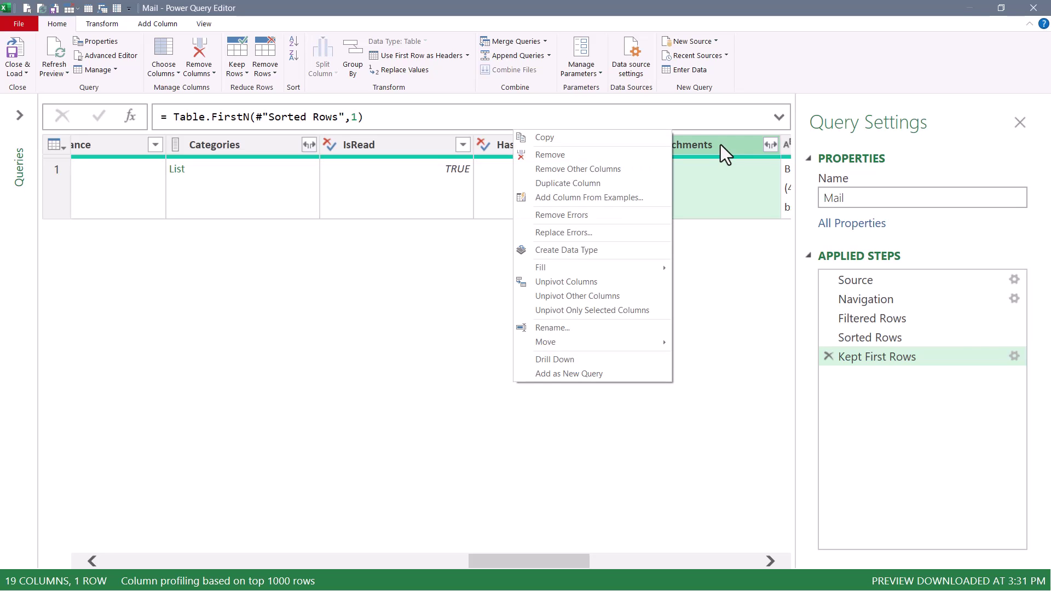
pyautogui.click(583, 169)
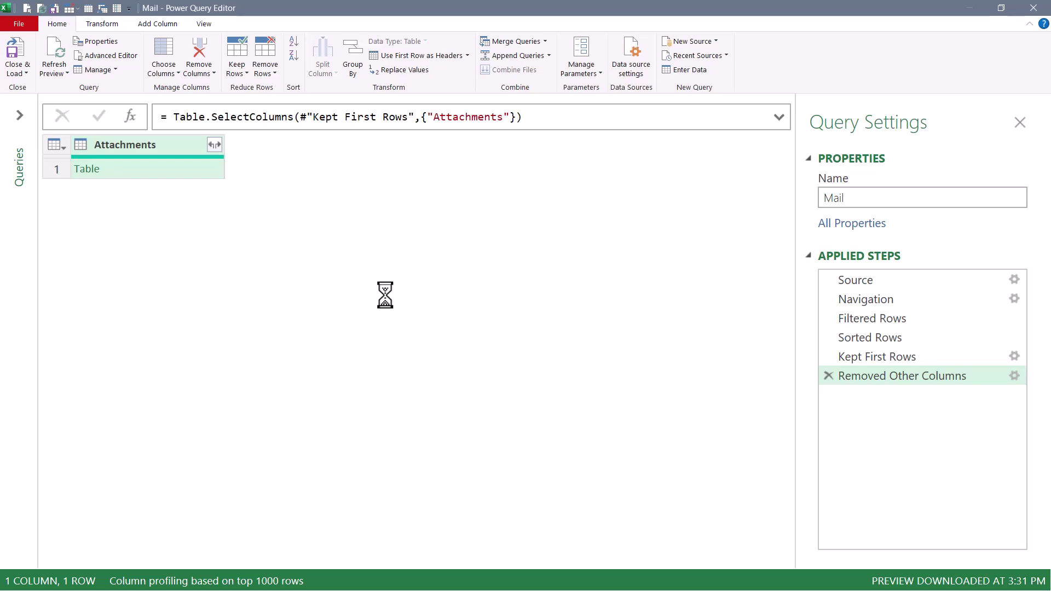
pyautogui.click(152, 170)
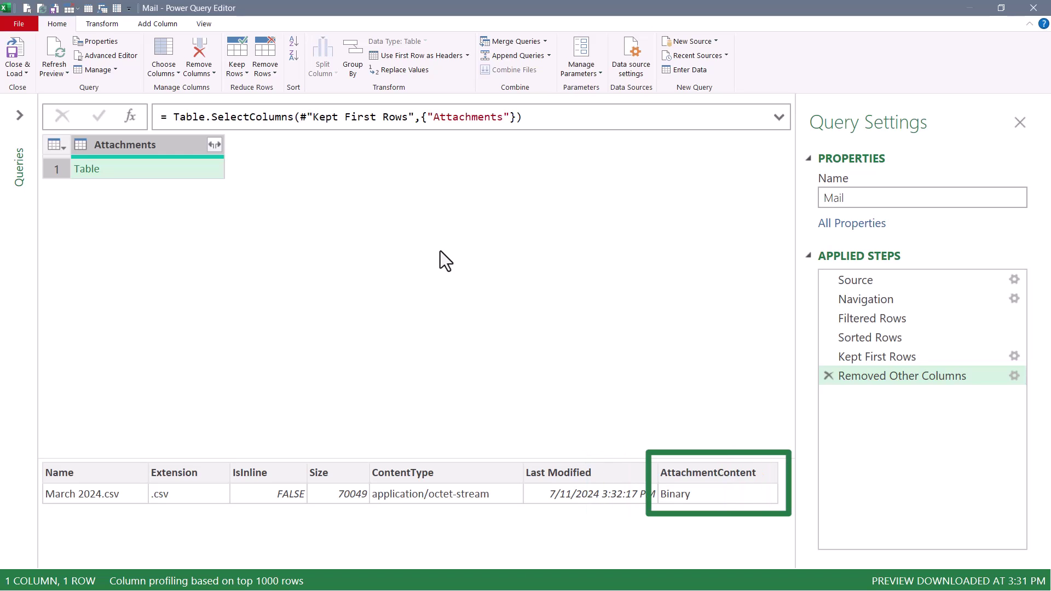
# Expand Attachments to only the AttachmentContent field, without the original column-name prefix.
pyautogui.click(214, 145)
pyautogui.click(252, 221)
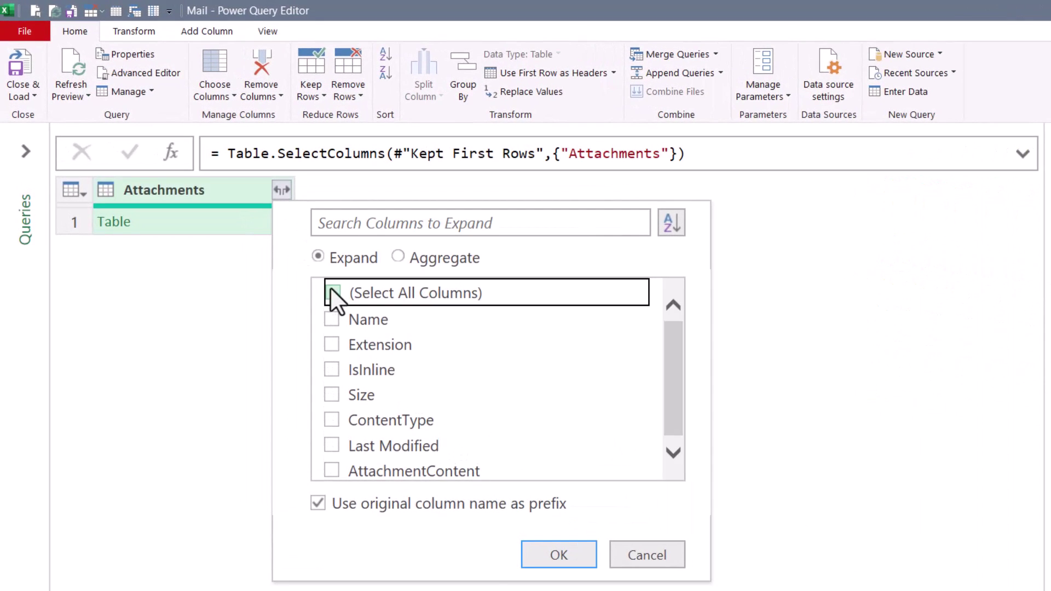
pyautogui.click(332, 469)
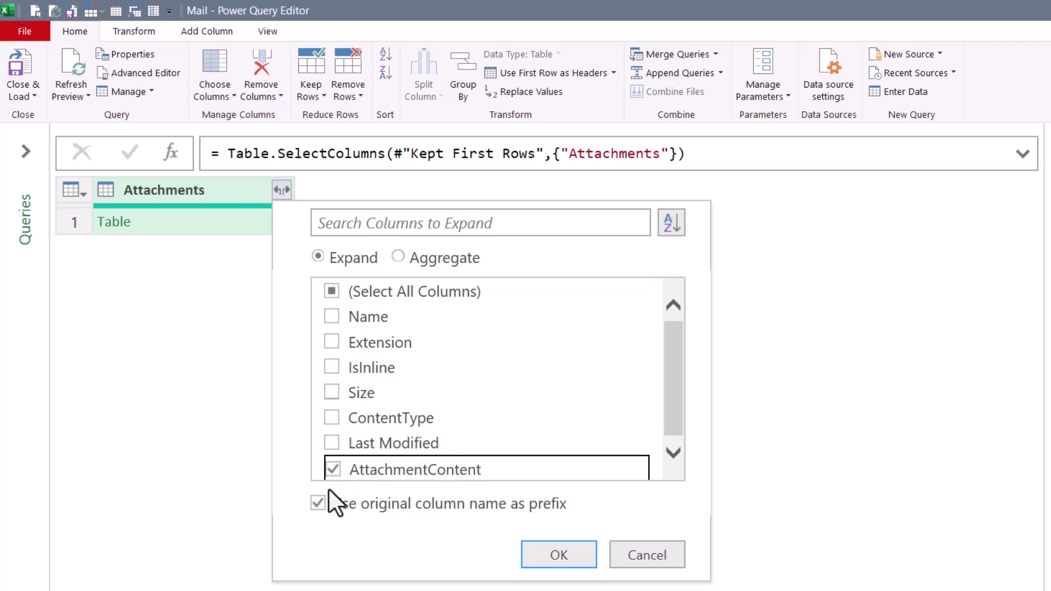
pyautogui.click(314, 505)
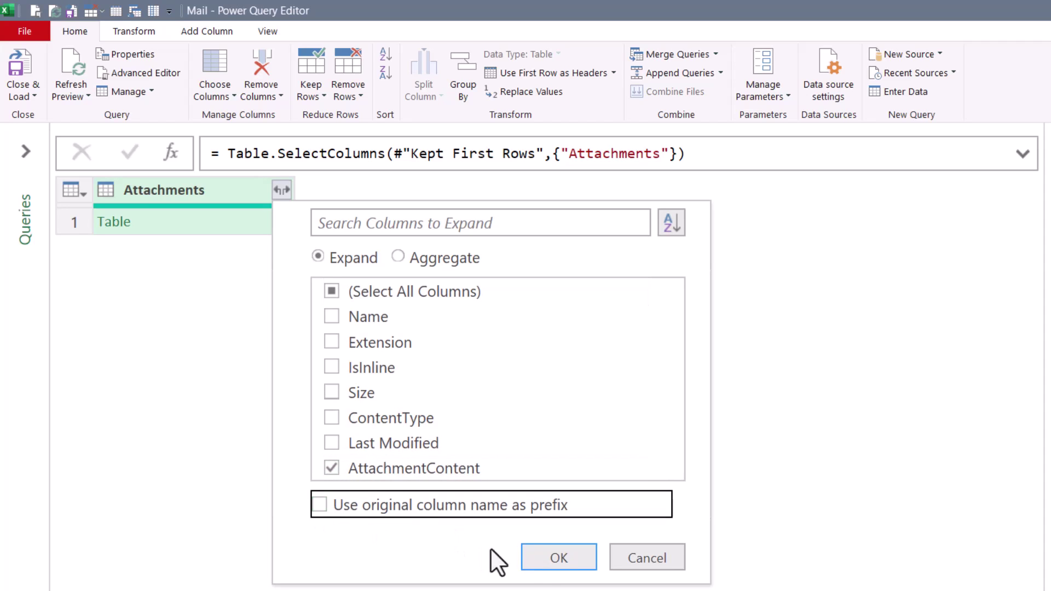
pyautogui.click(538, 558)
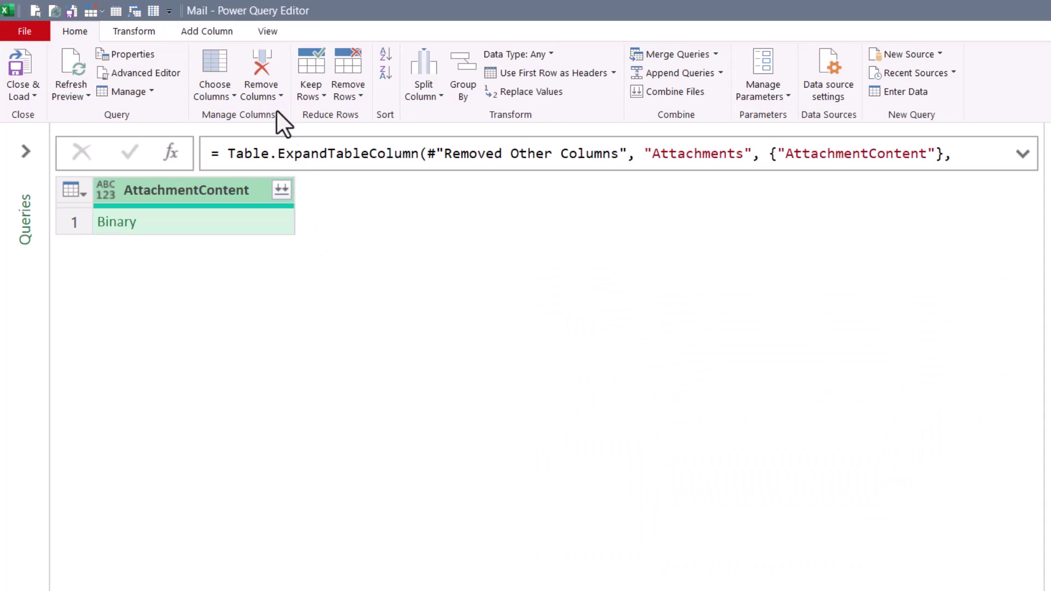
# Add a Custom column with the formula Csv.Document([AttachmentContent]).
pyautogui.click(213, 33)
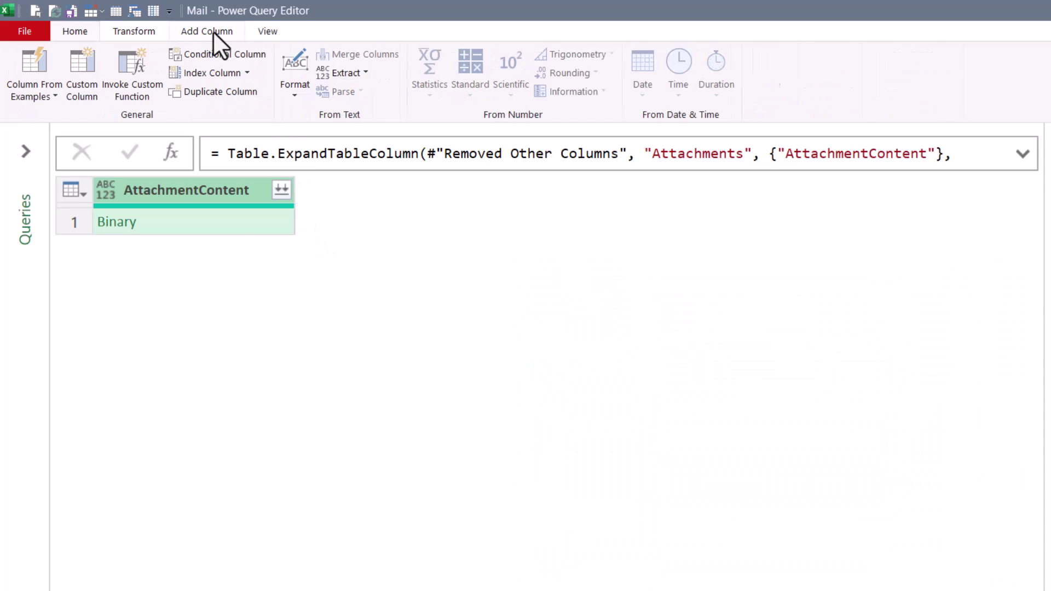
pyautogui.click(80, 72)
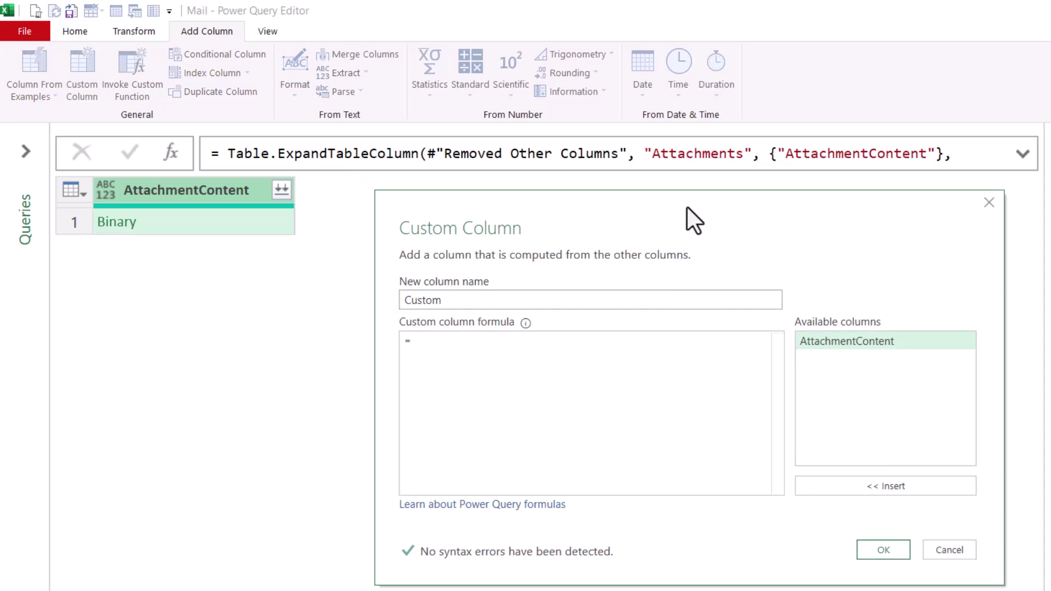
pyautogui.write('Csv.Document')
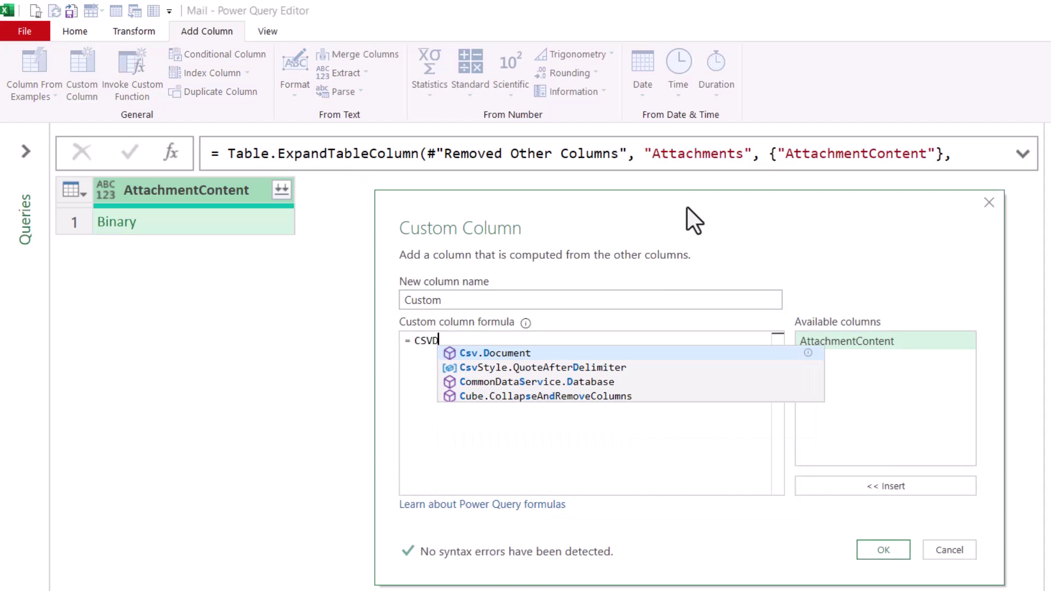
pyautogui.write('(')
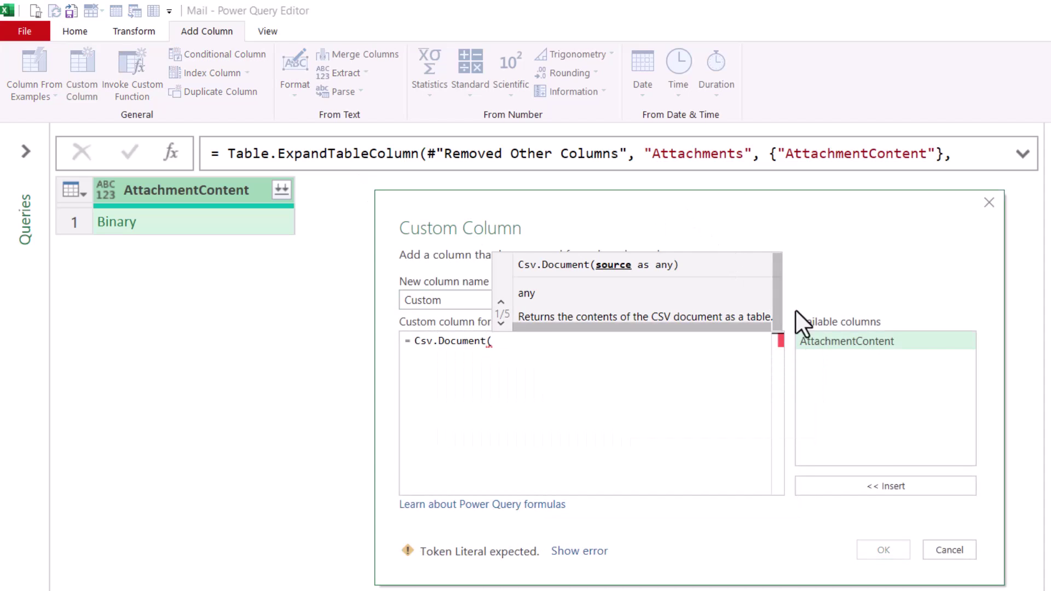
pyautogui.doubleClick(845, 337)
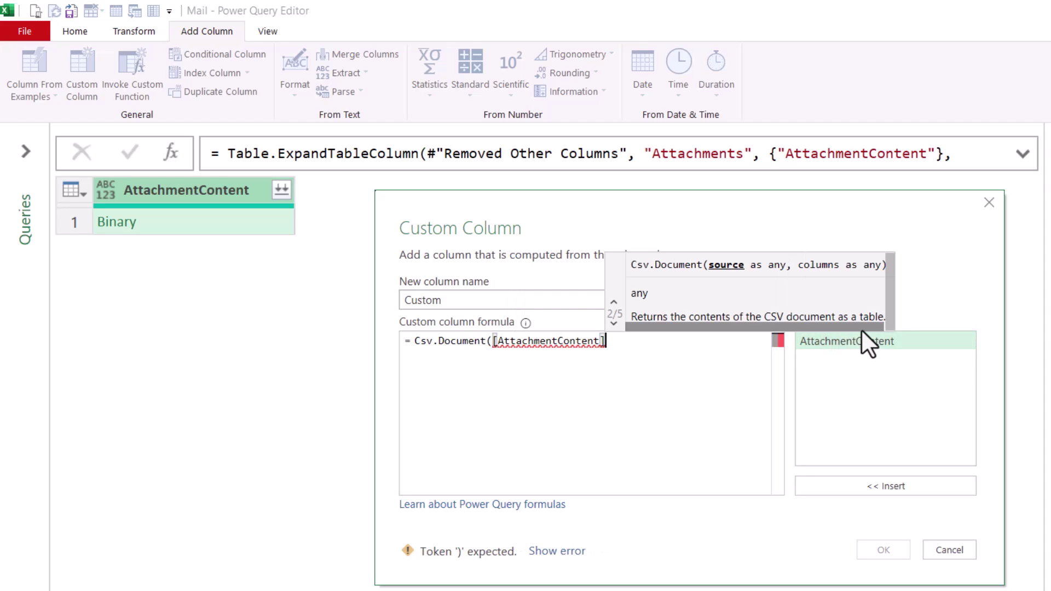
pyautogui.write(')')
pyautogui.click(876, 544)
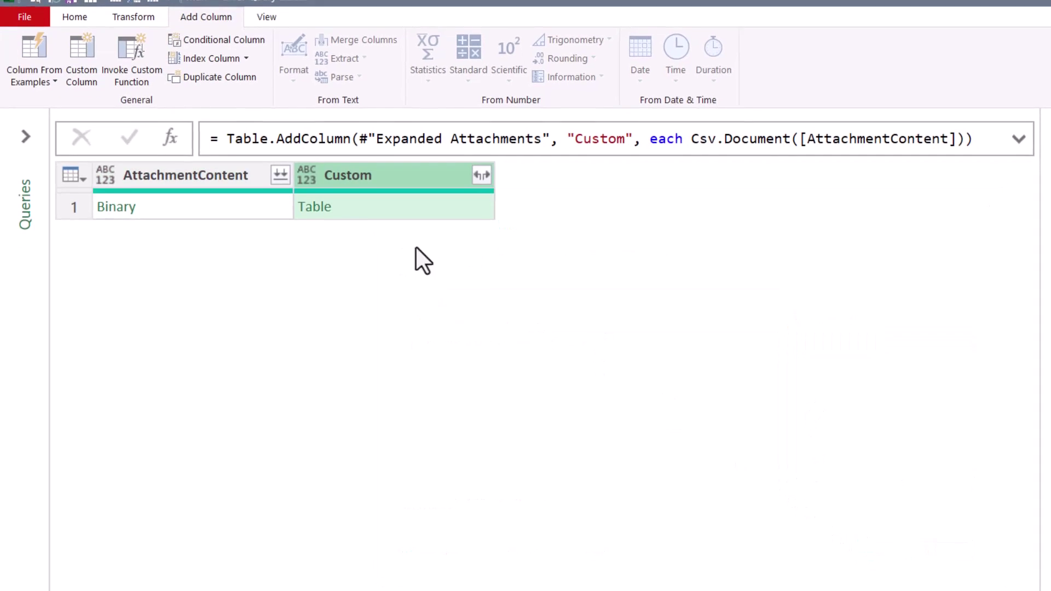
# Preview a parsed CSV table, then delete the AttachmentContent column.
pyautogui.click(364, 198)
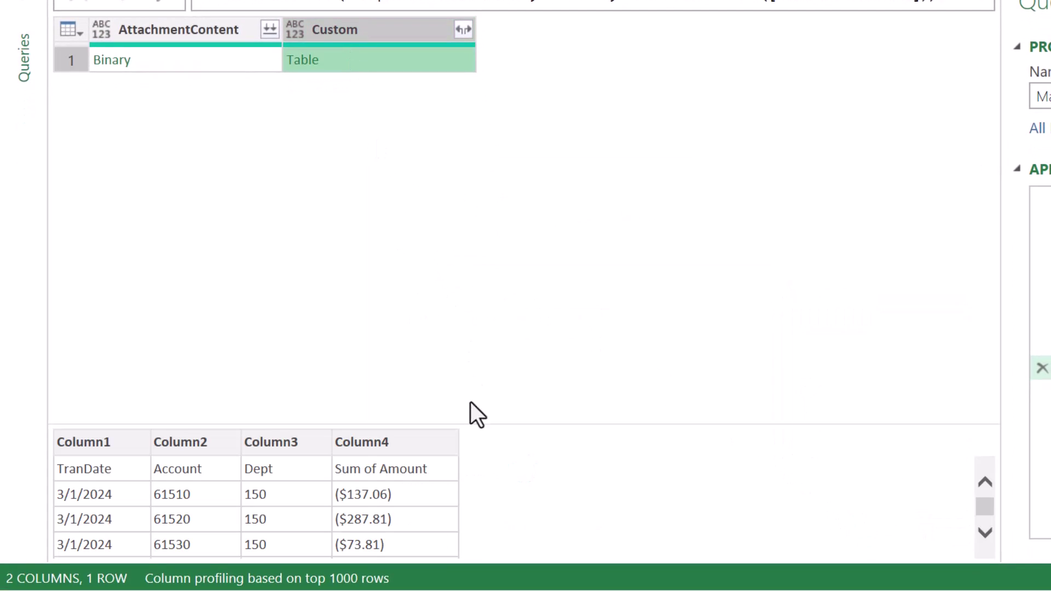
pyautogui.moveTo(471, 422); pyautogui.dragTo(465, 142)
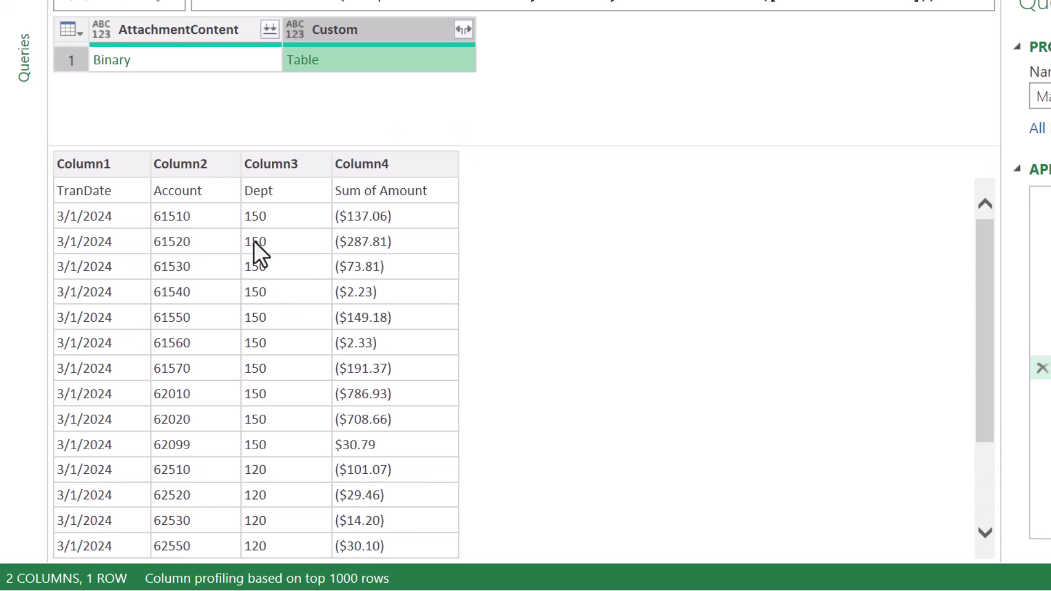
pyautogui.click(169, 34)
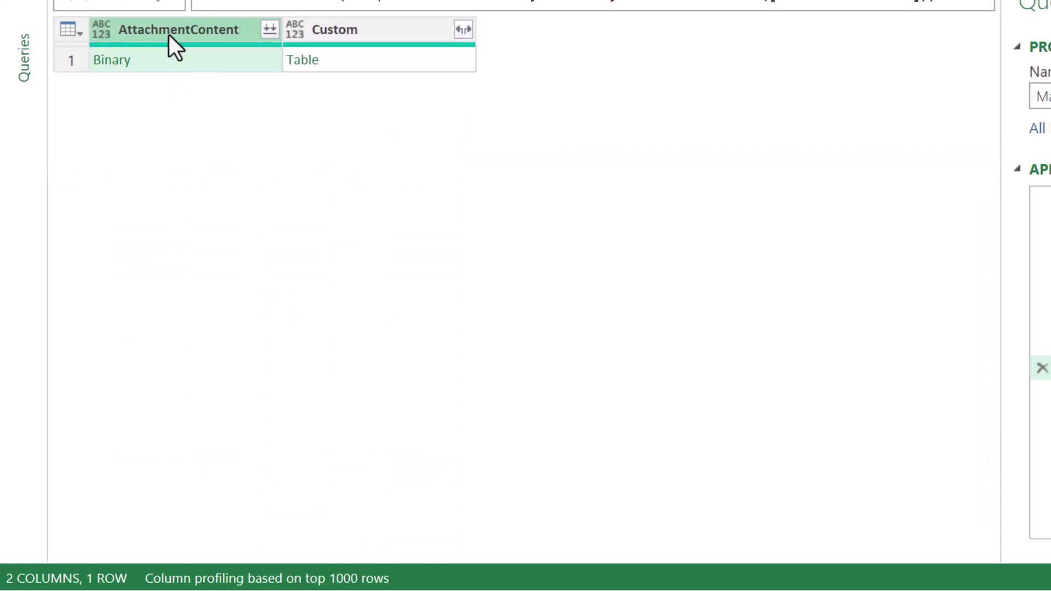
pyautogui.press('Delete')
# Expand the Custom tables into all four columns, Column1–Column4.
pyautogui.click(195, 65)
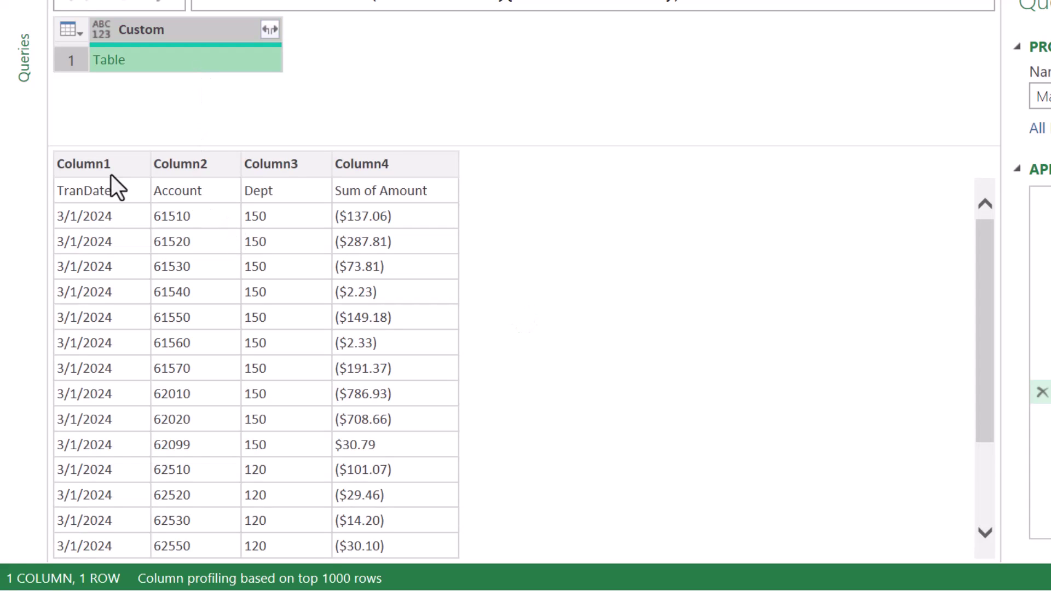
pyautogui.click(270, 29)
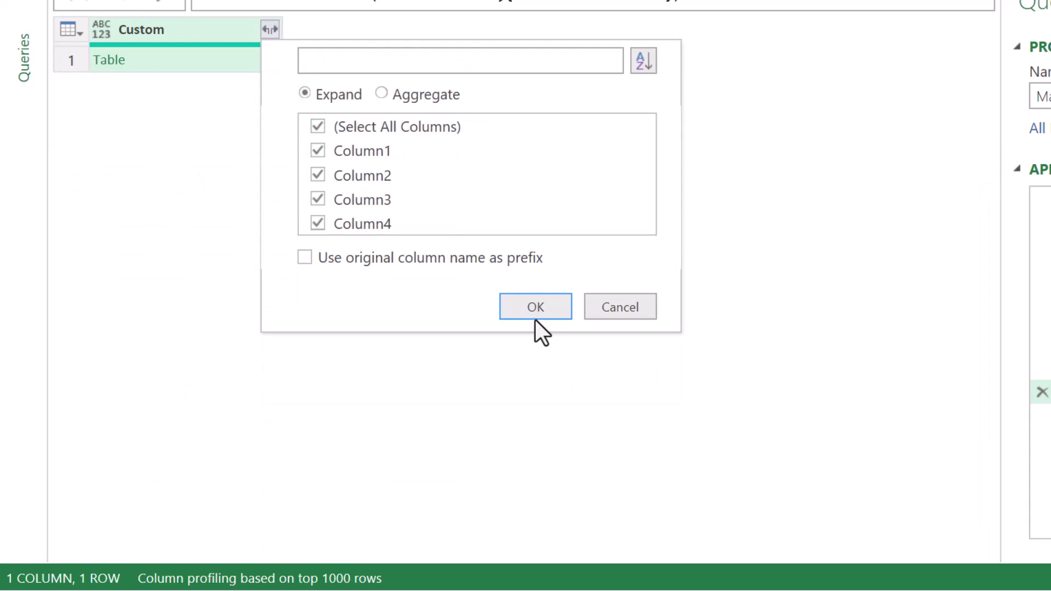
pyautogui.click(537, 305)
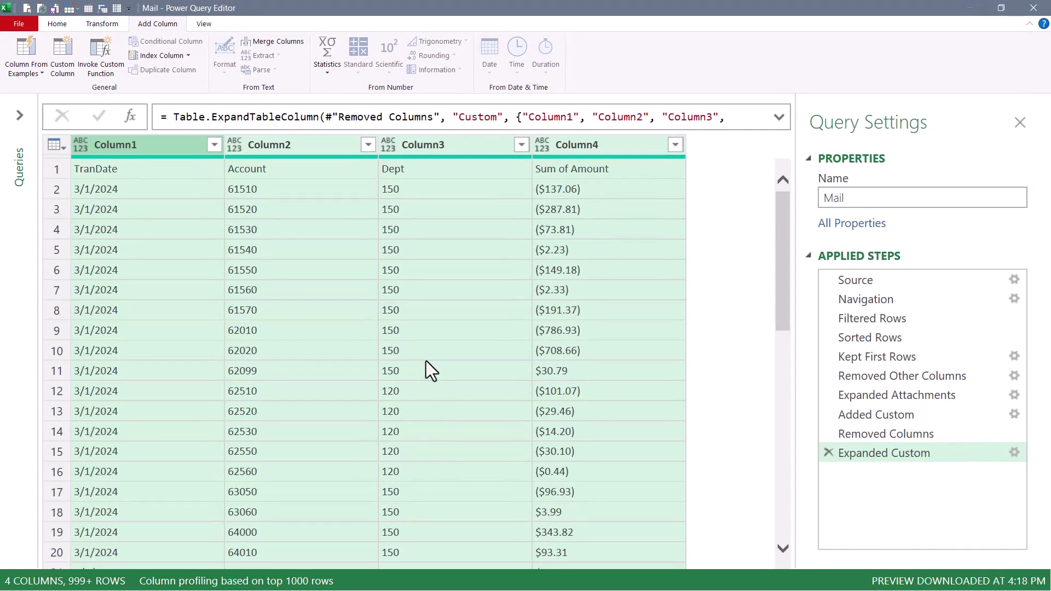
# Promote the first row to headers (TranDate, Account, Dept, Sum of Amount) and review the Removed Columns and Expanded Custom steps.
pyautogui.click(57, 24)
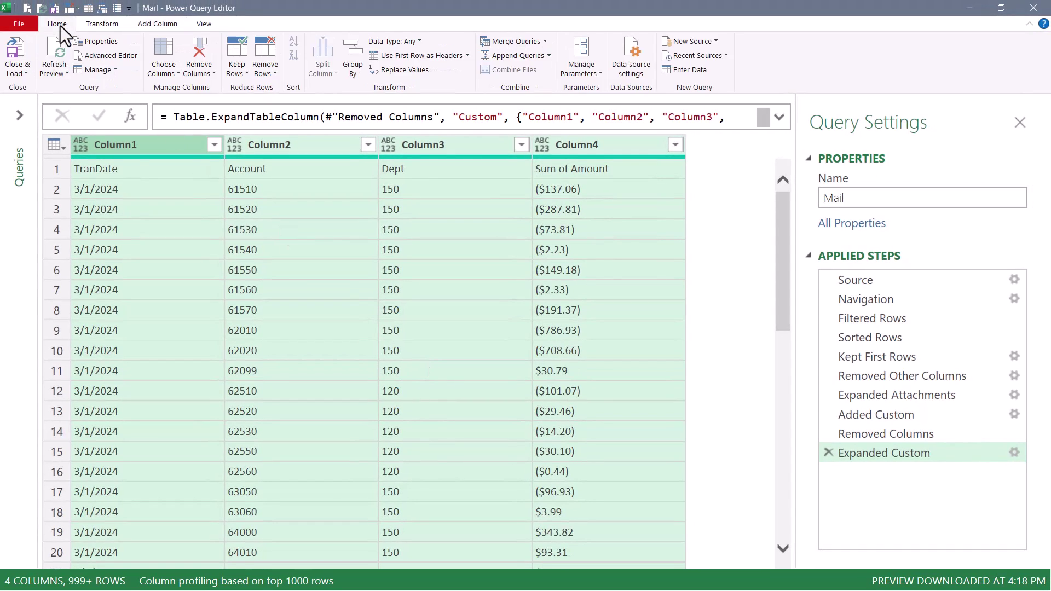
pyautogui.click(406, 55)
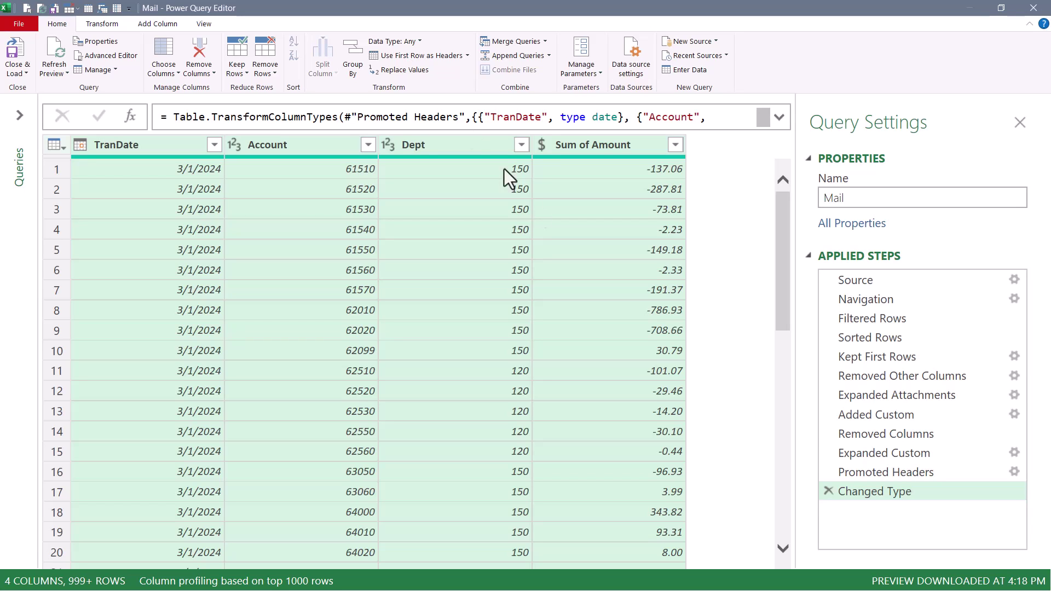
pyautogui.click(885, 434)
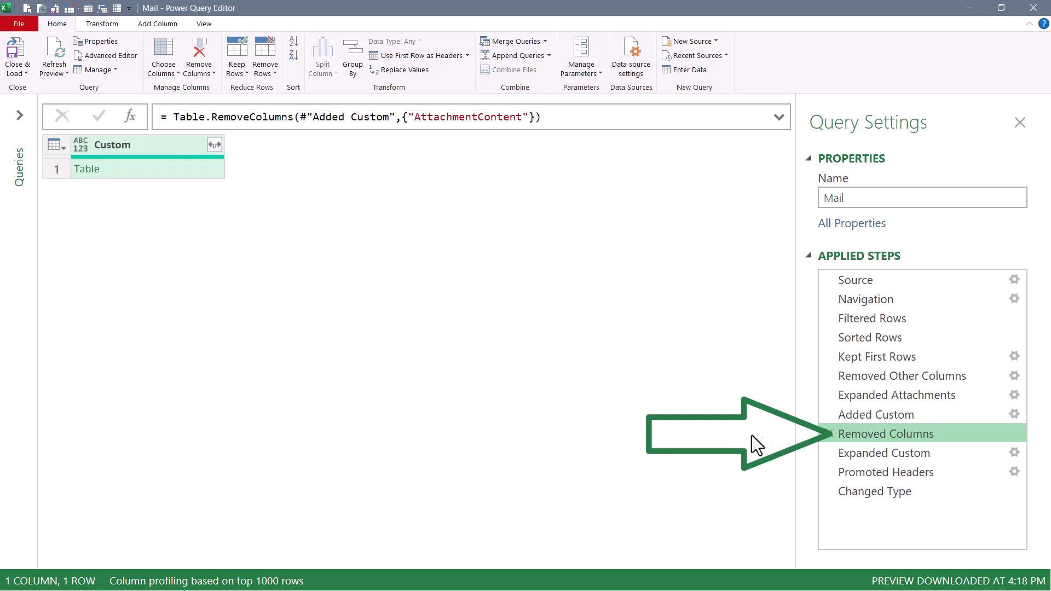
pyautogui.click(850, 455)
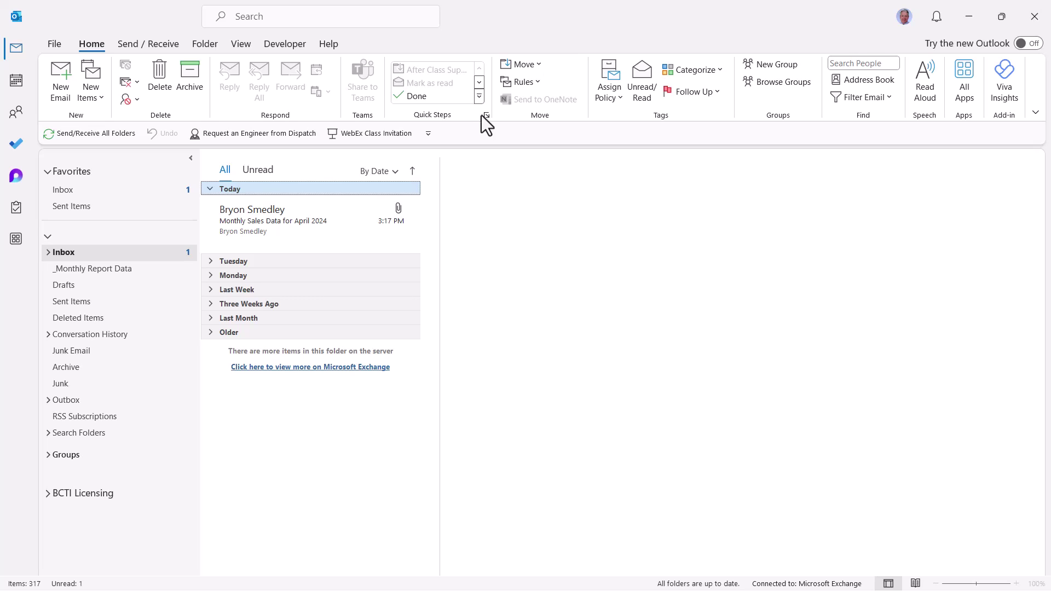
# Move the April 2024 Monthly Sales Data email from the Inbox into _Monthly Report Data.
pyautogui.click(354, 233)
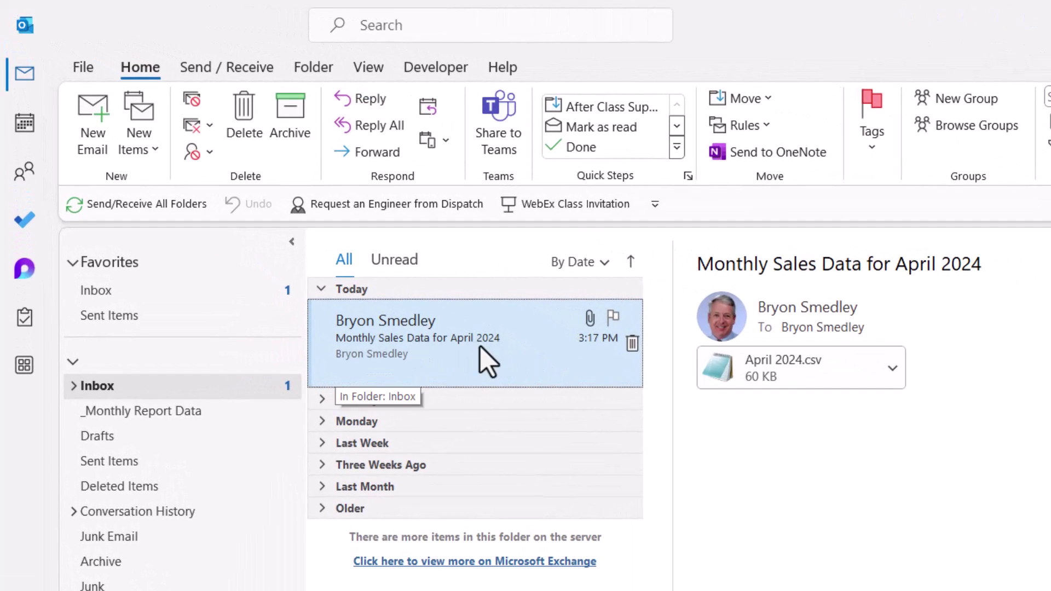
pyautogui.click(175, 412)
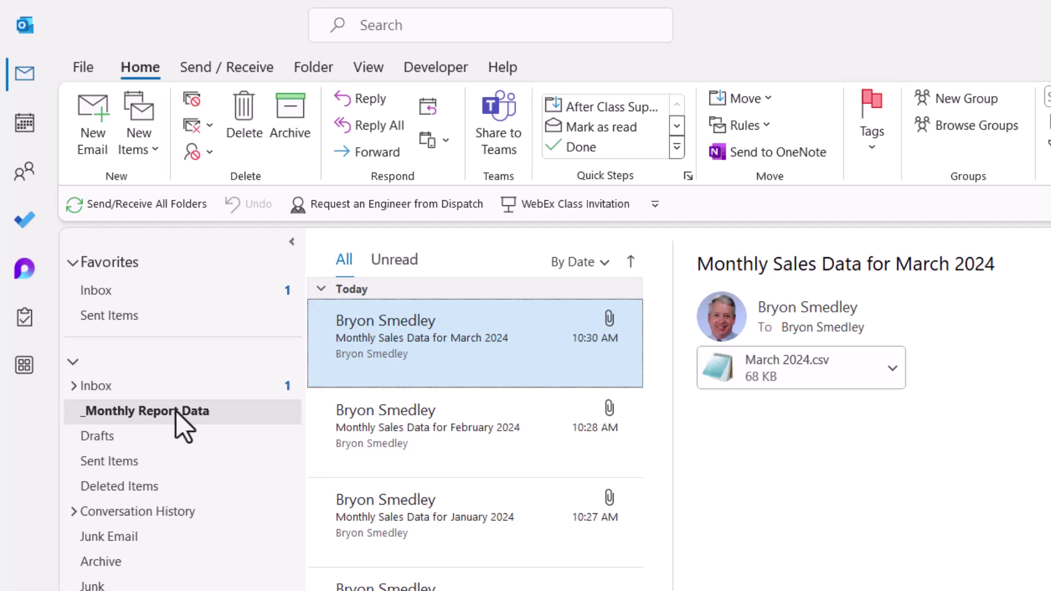
pyautogui.click(761, 117)
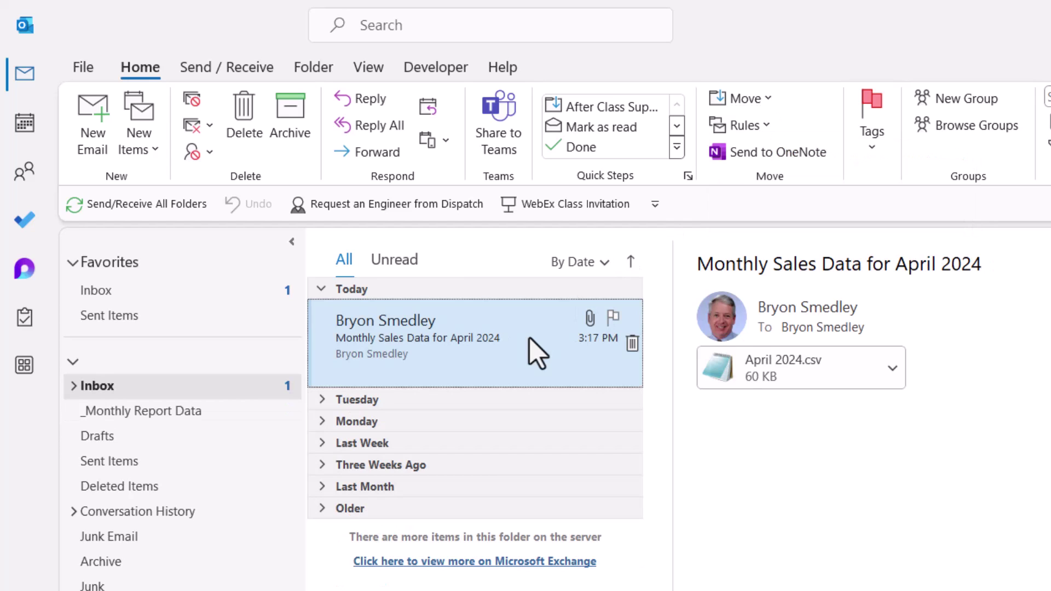
pyautogui.moveTo(530, 337); pyautogui.dragTo(131, 409)
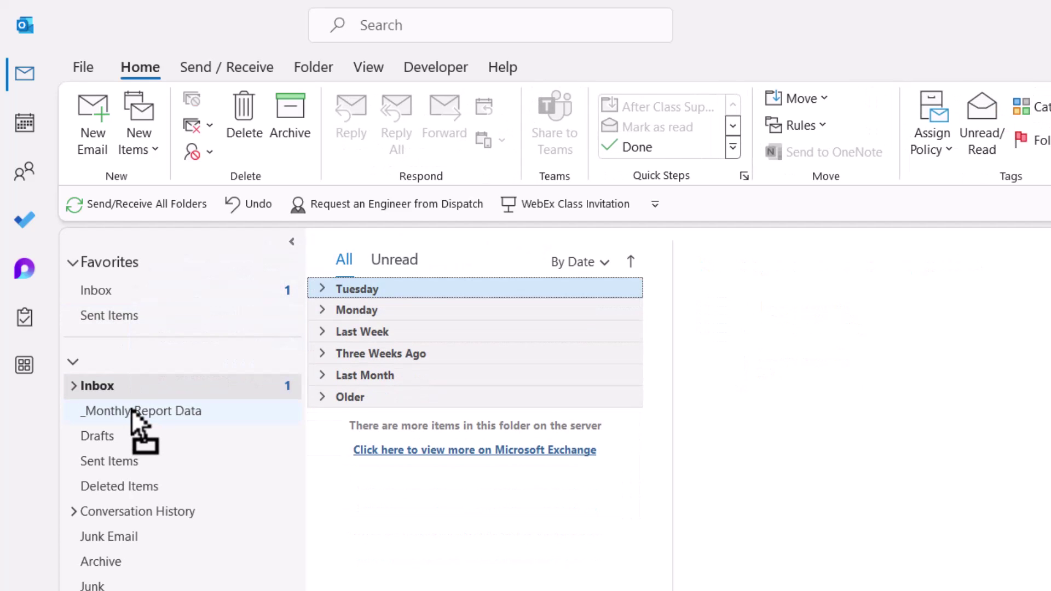
pyautogui.click(299, 416)
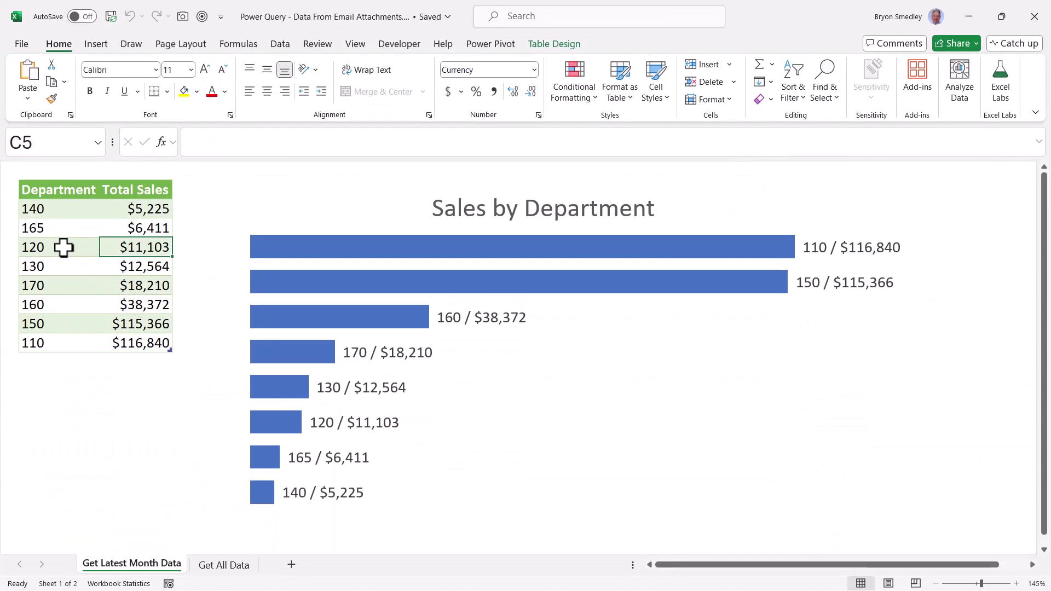
# Refresh the department table so department 150 leads at $284,990.
pyautogui.rightClick(63, 248)
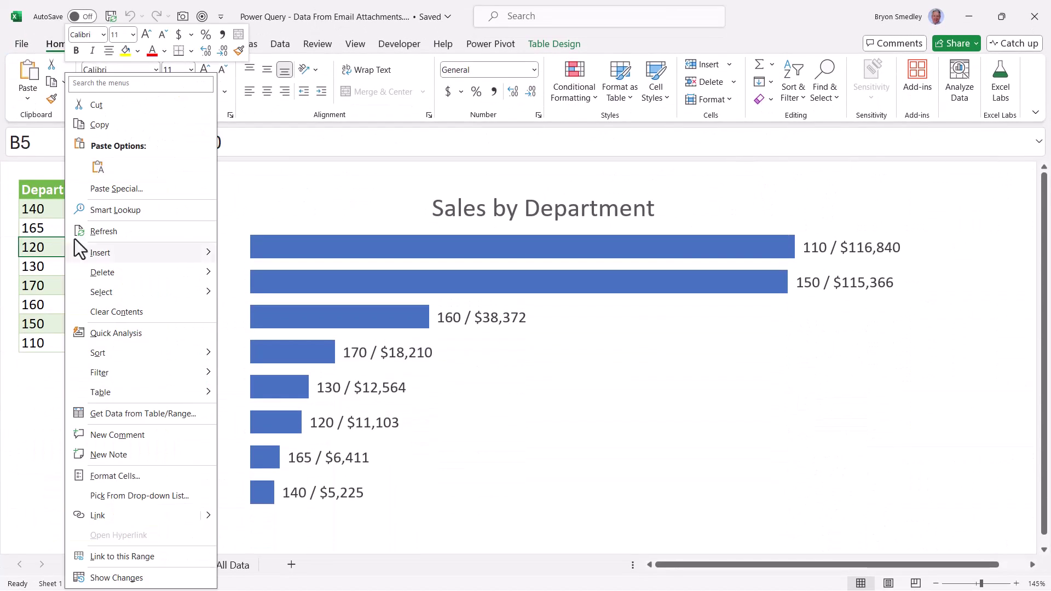
pyautogui.click(81, 230)
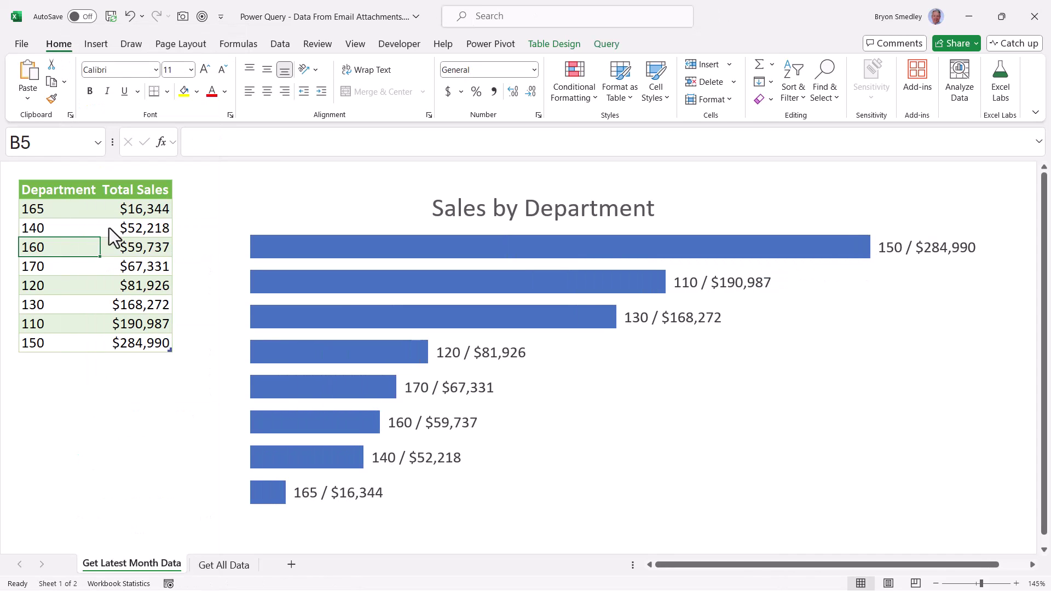
pyautogui.press('Down')
pyautogui.press('Down')
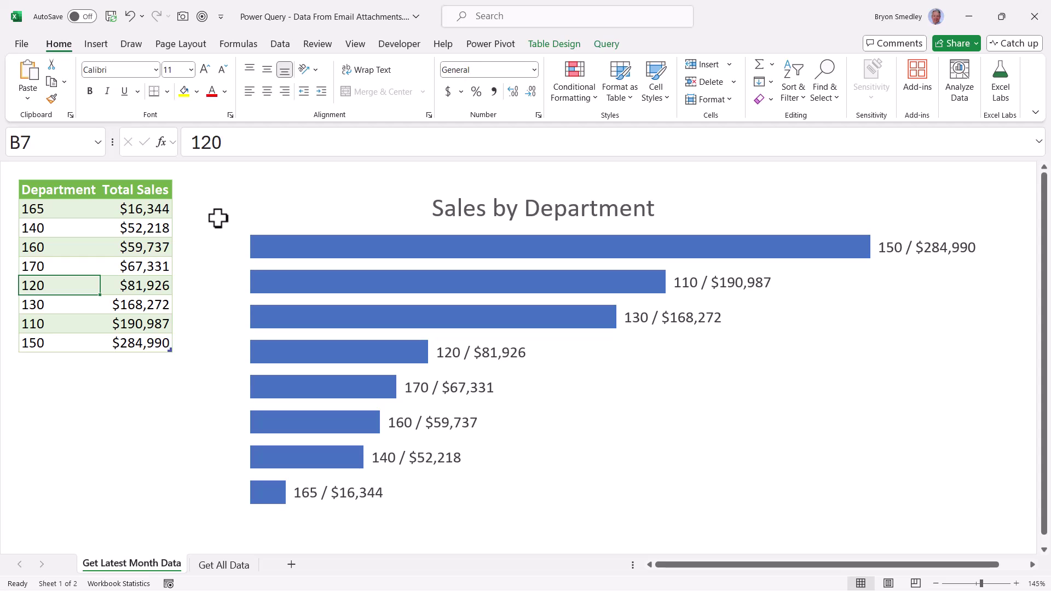
pyautogui.click(286, 45)
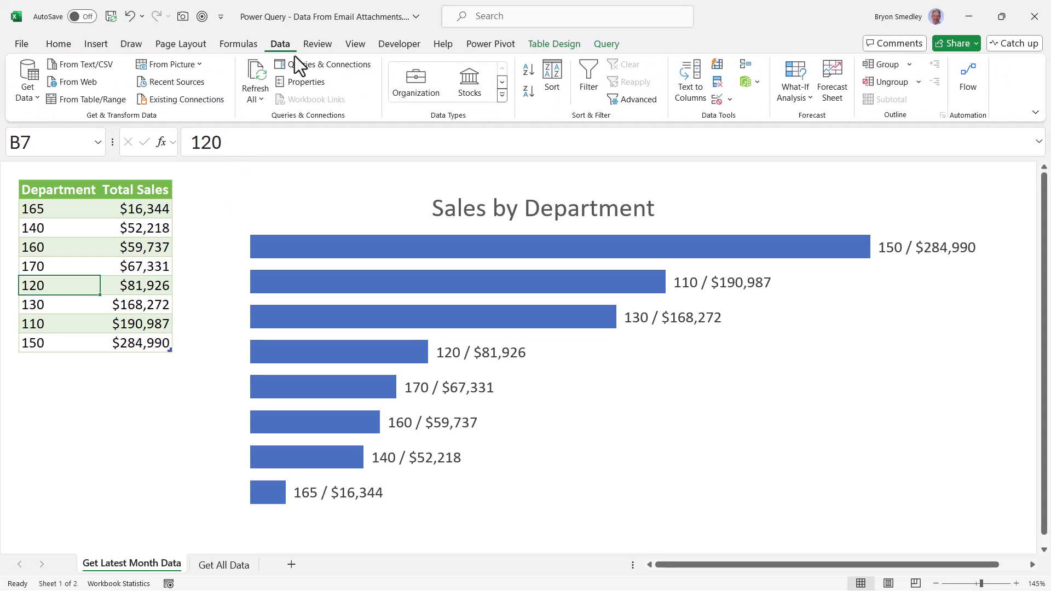
# Inspect Get Latest Month Data's refresh-on-open and 60-minute options, cancel without saving, and close the queries pane.
pyautogui.click(303, 66)
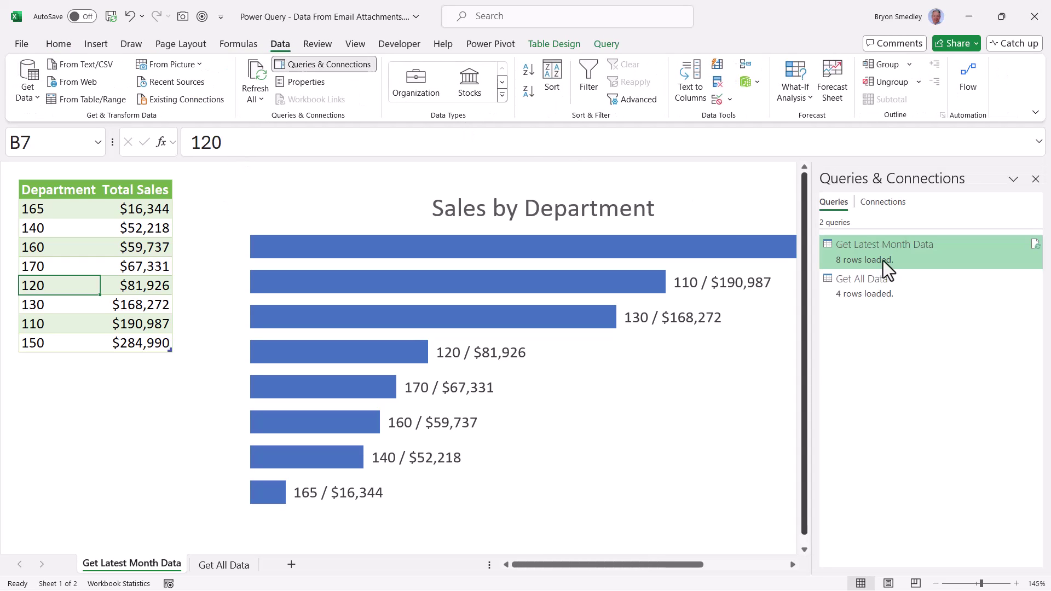
pyautogui.rightClick(894, 246)
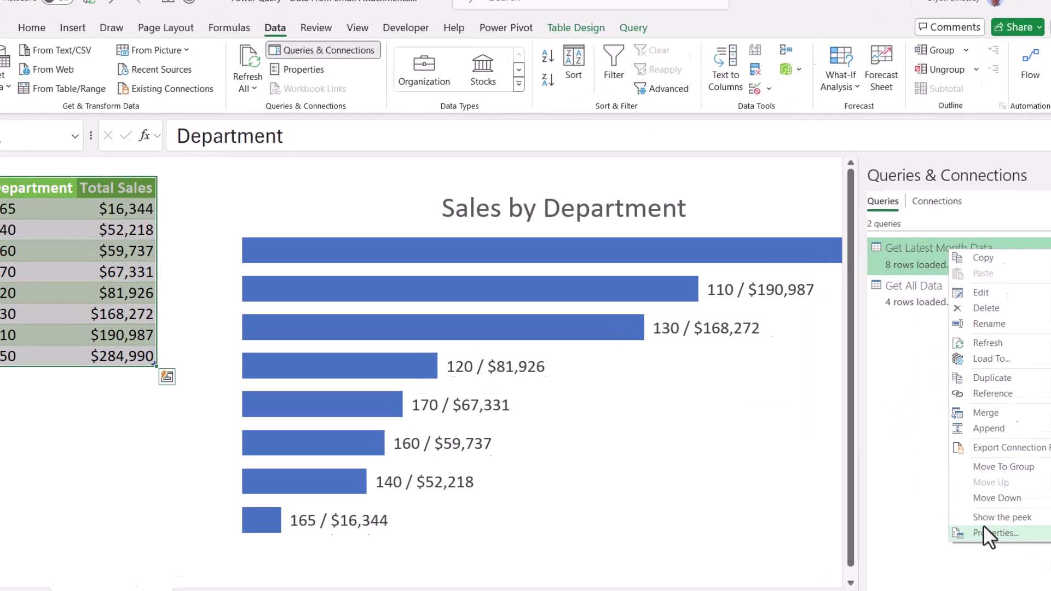
pyautogui.click(935, 503)
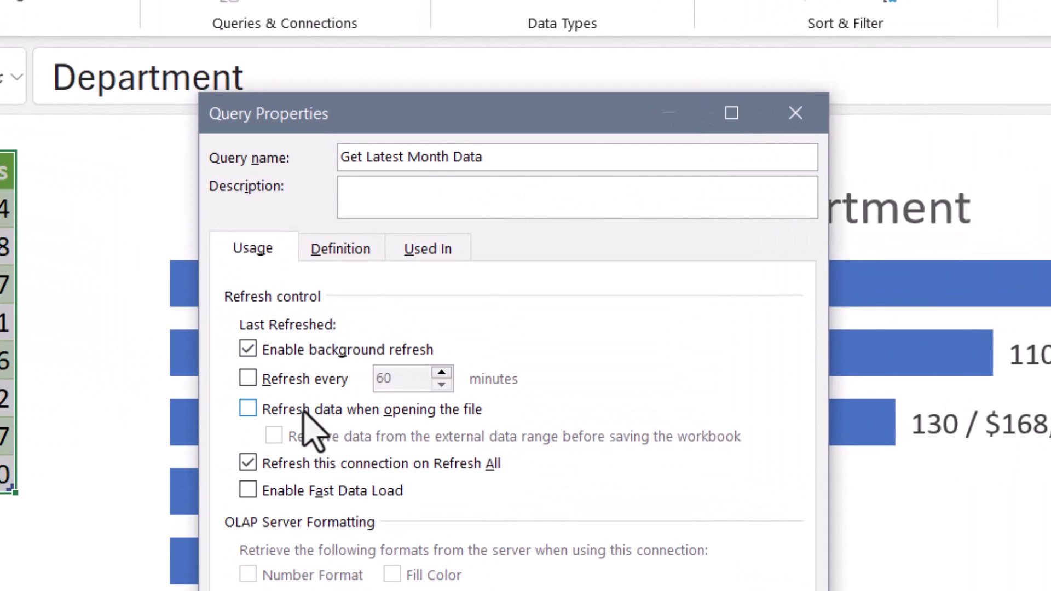
pyautogui.click(307, 416)
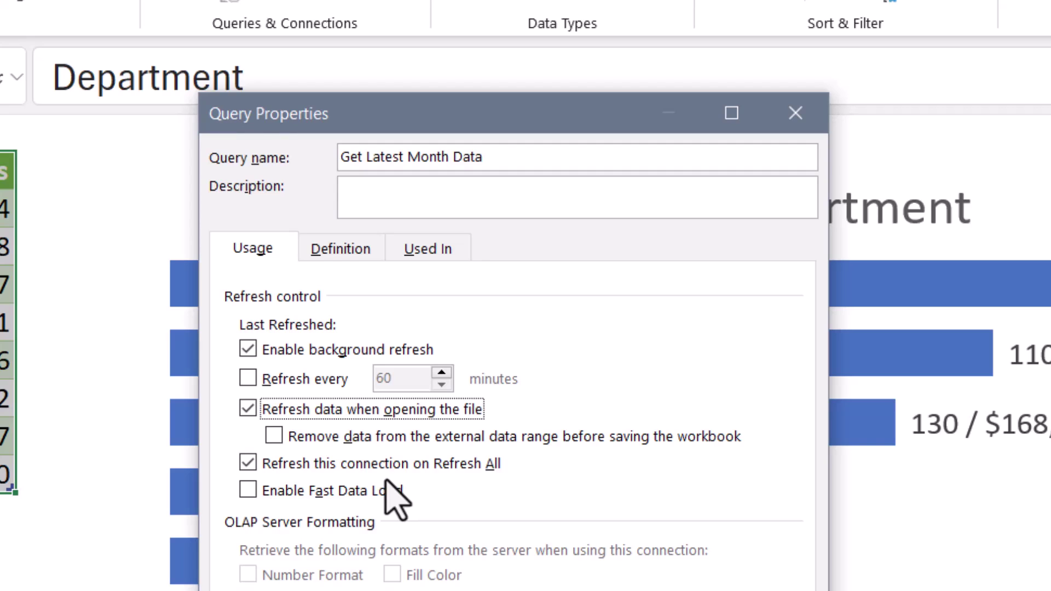
pyautogui.click(293, 382)
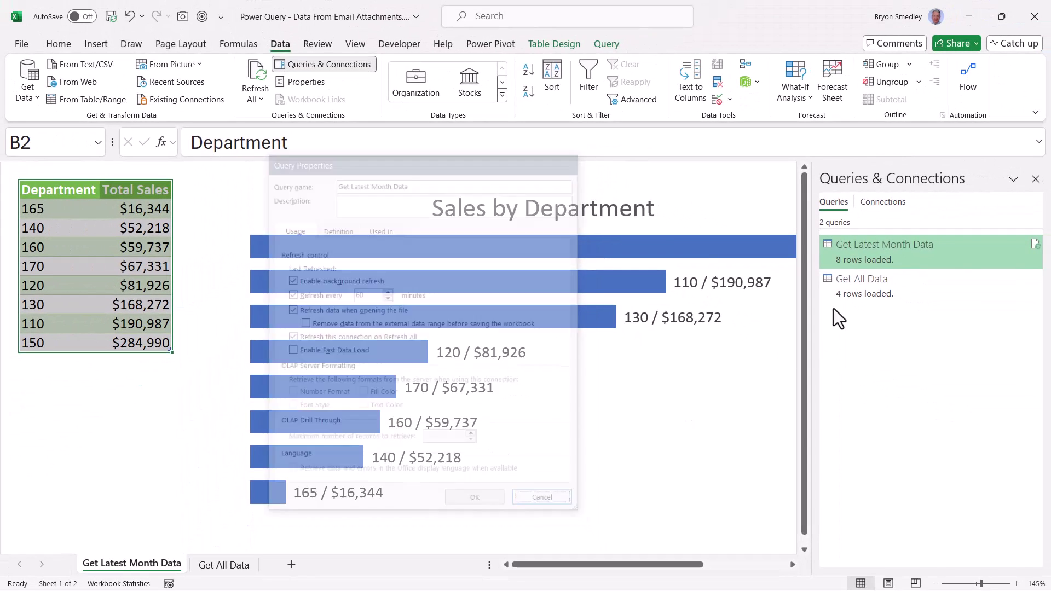
pyautogui.click(545, 502)
pyautogui.click(1035, 179)
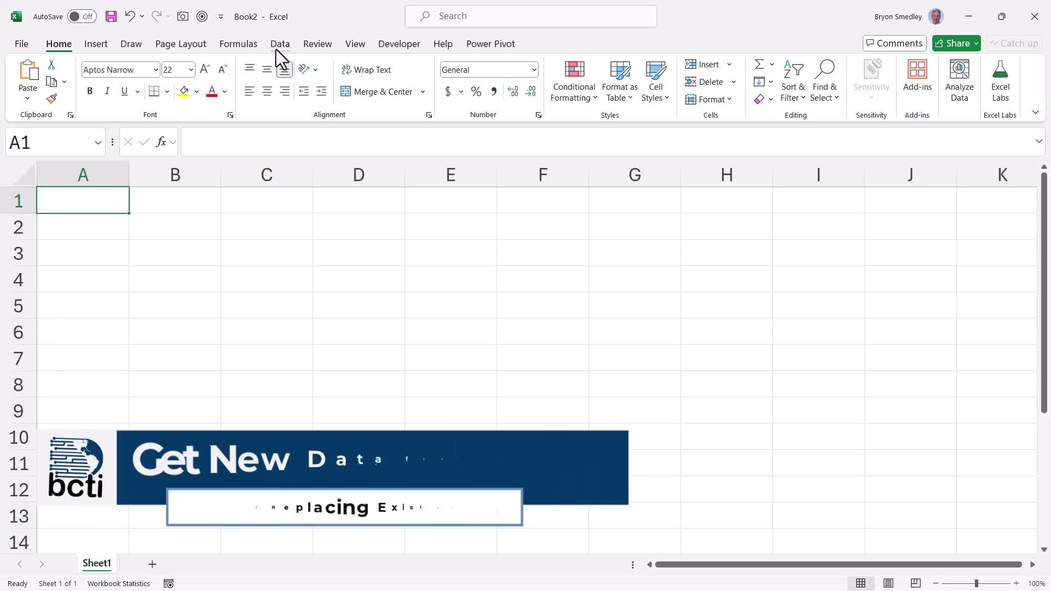
# Connect to Microsoft Exchange Online and load the Mail table for transformation.
pyautogui.click(279, 44)
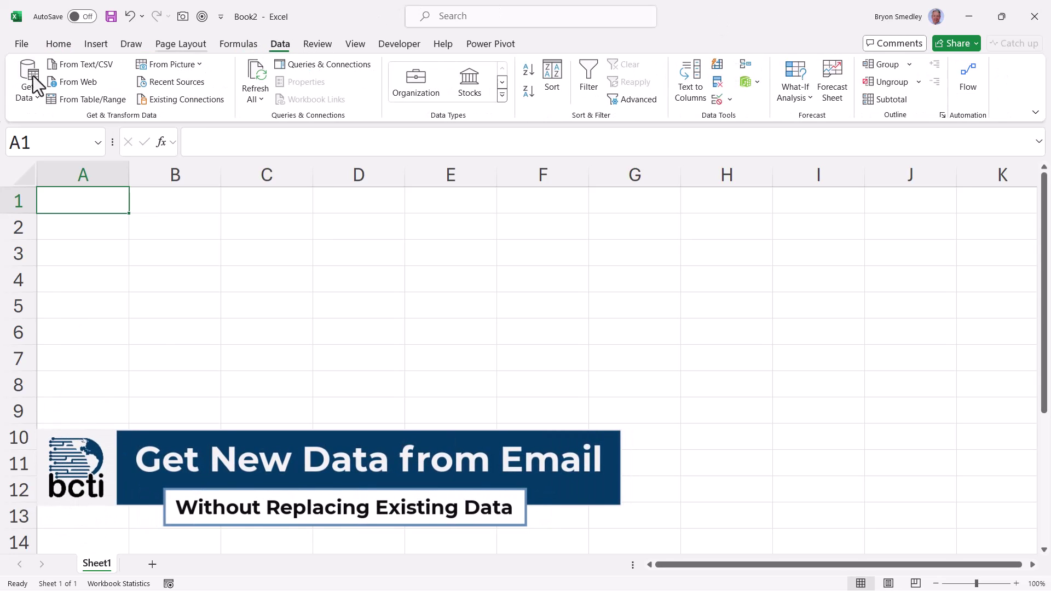
pyautogui.click(27, 84)
pyautogui.moveTo(72, 231)
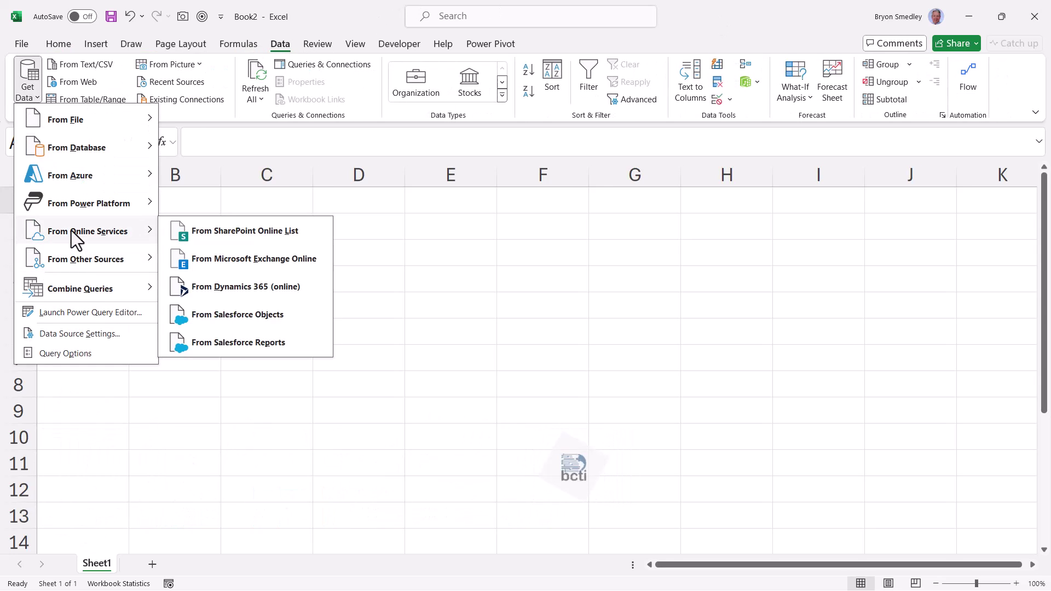
pyautogui.click(216, 261)
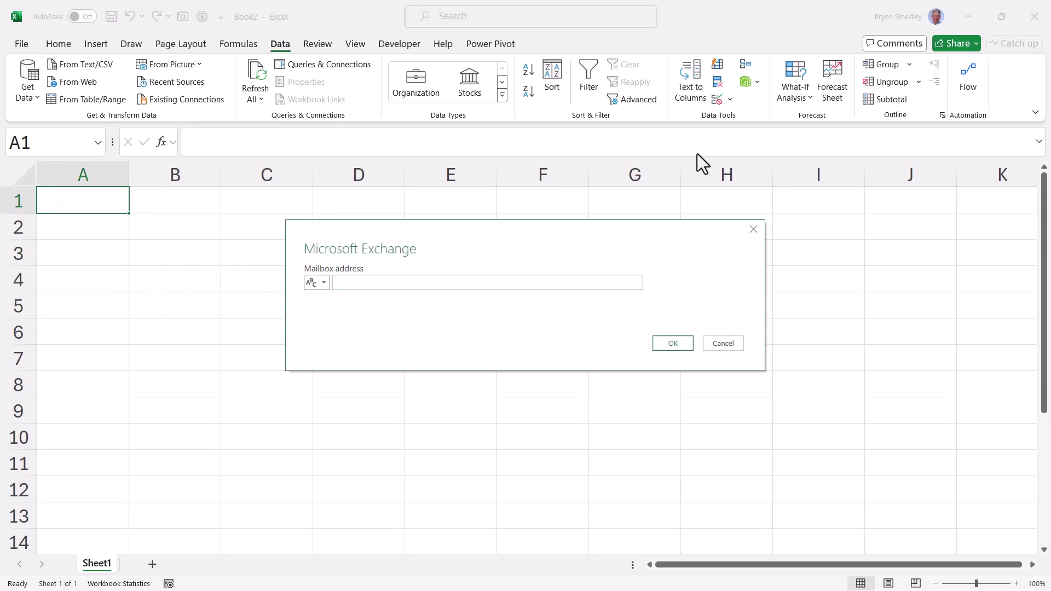
pyautogui.click(681, 343)
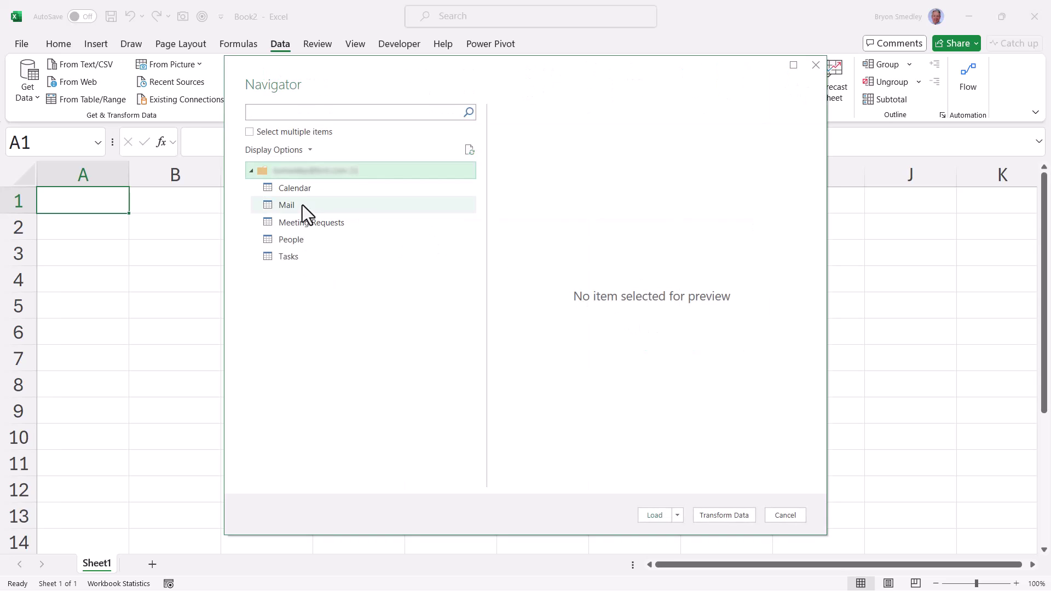
pyautogui.click(741, 516)
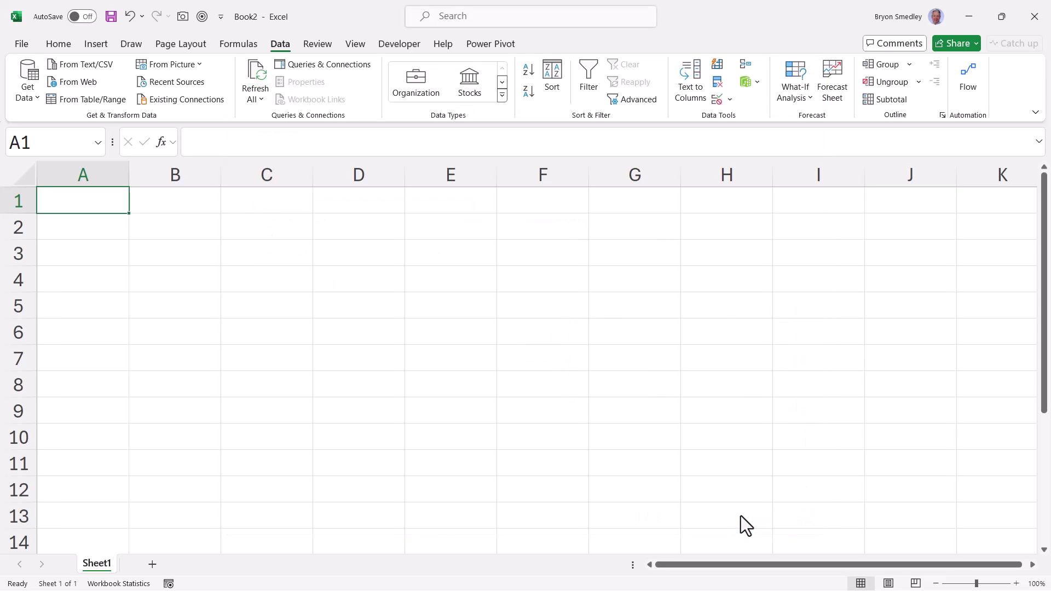
# Filter Folder Path to only the _Monthly Report Data folder.
pyautogui.click(214, 145)
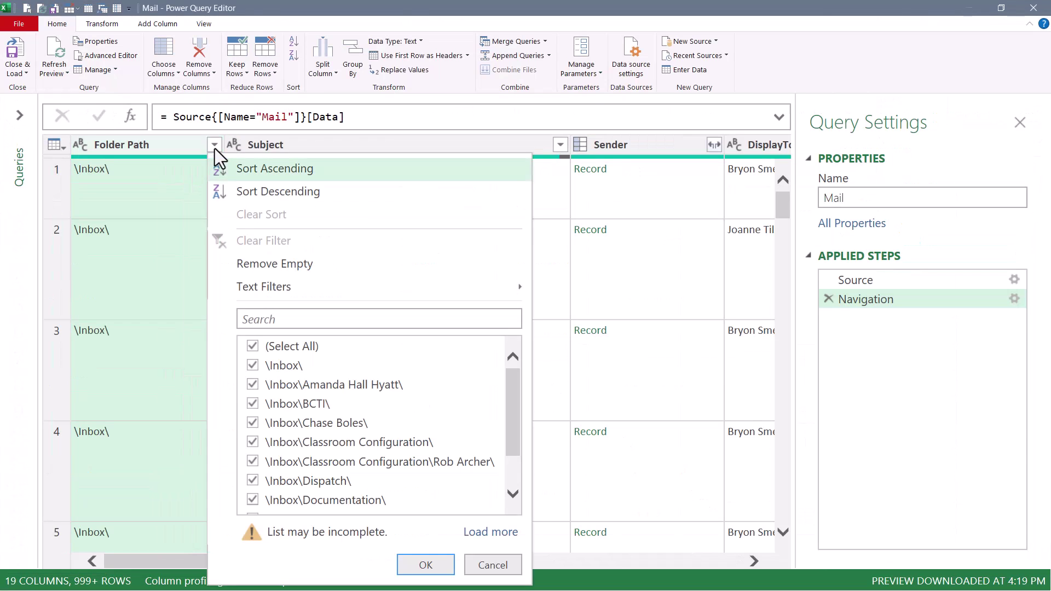
pyautogui.click(253, 346)
pyautogui.scroll(-1, 352, 412)
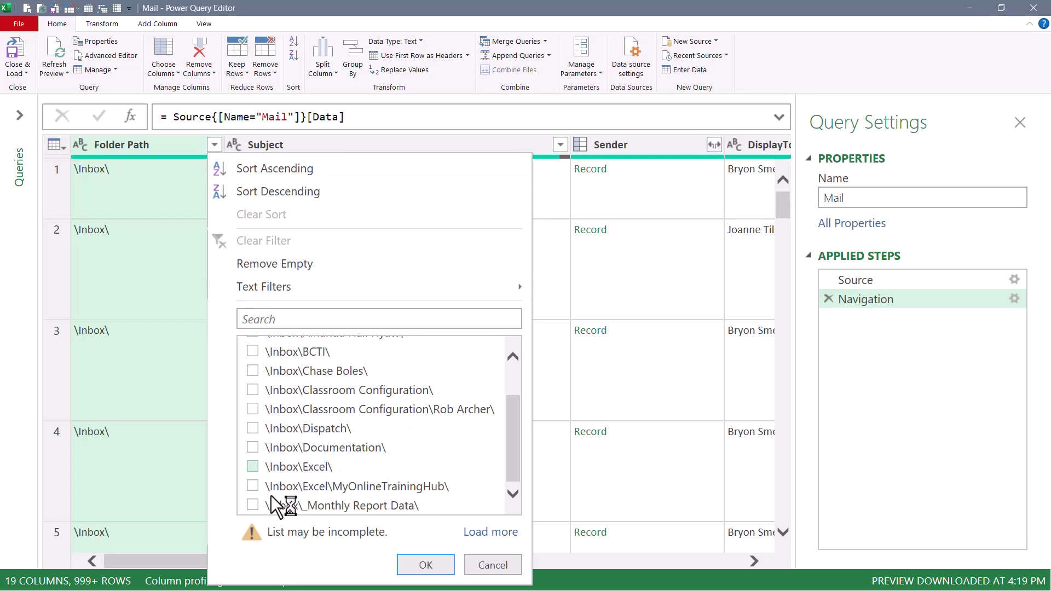
pyautogui.click(252, 505)
pyautogui.click(418, 565)
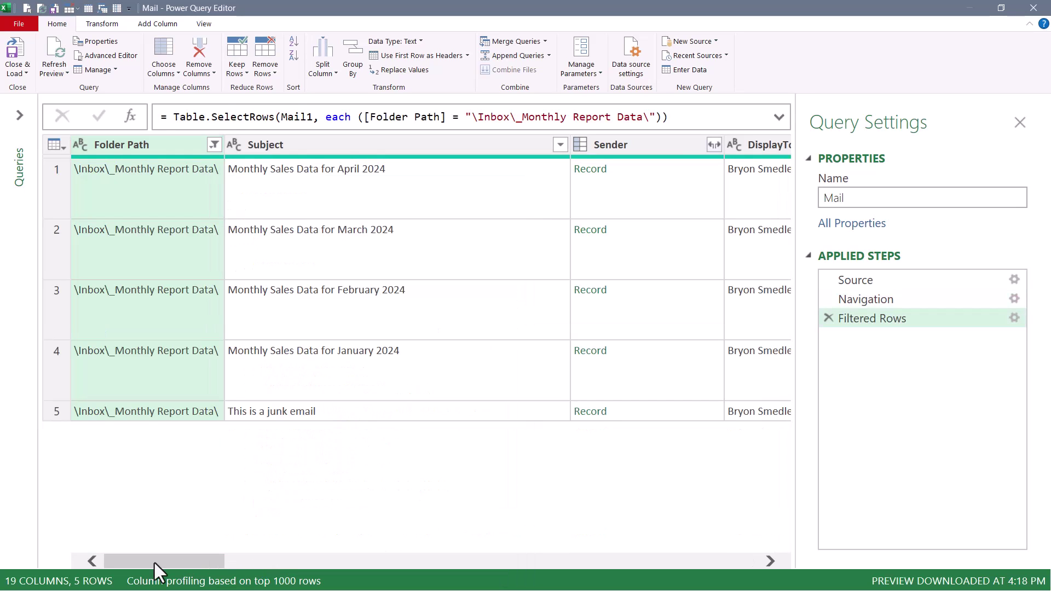
pyautogui.moveTo(154, 562); pyautogui.dragTo(523, 579)
# Exclude FALSE from HasAttachments, leaving three emails with attachments.
pyautogui.click(612, 175)
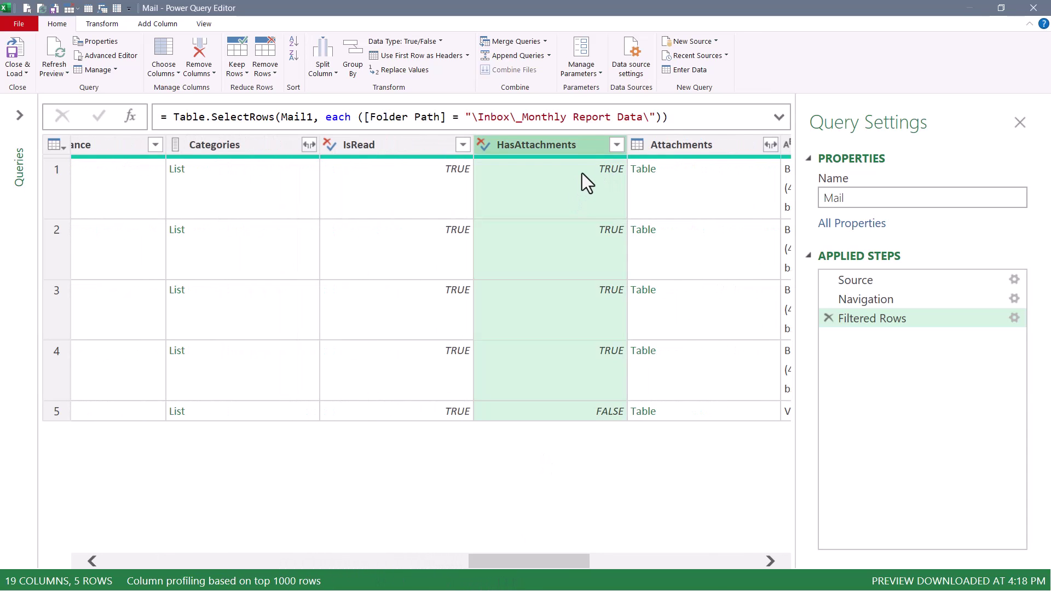
pyautogui.click(616, 144)
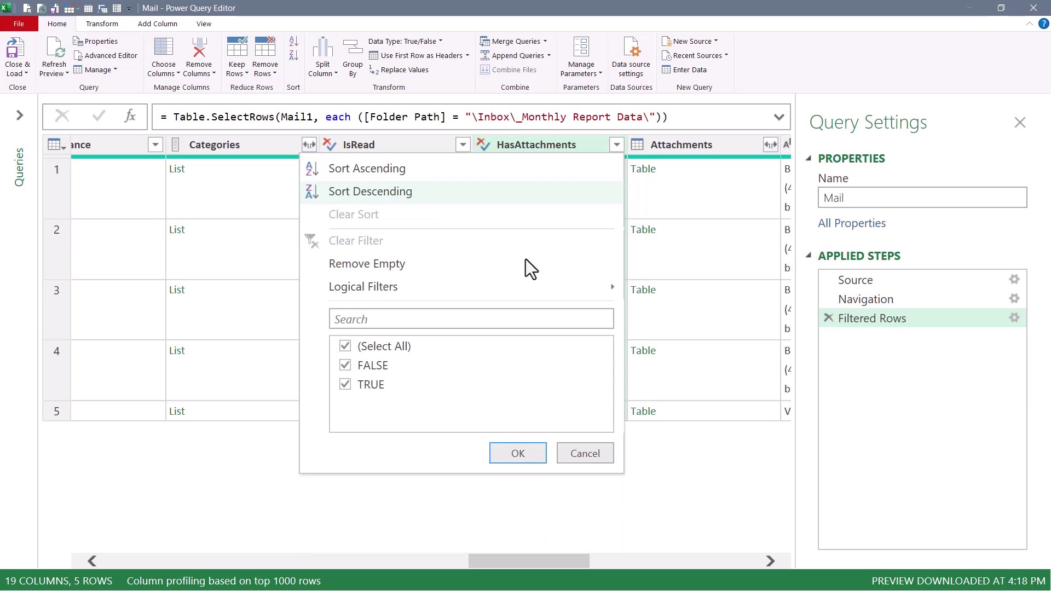
pyautogui.click(346, 366)
pyautogui.click(520, 454)
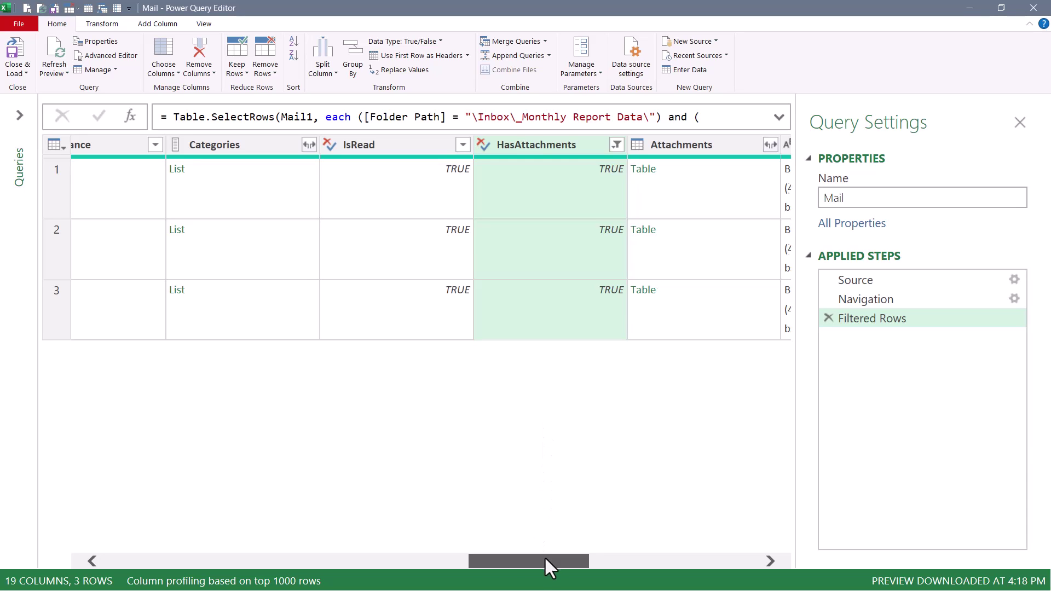
pyautogui.moveTo(544, 560); pyautogui.dragTo(185, 562)
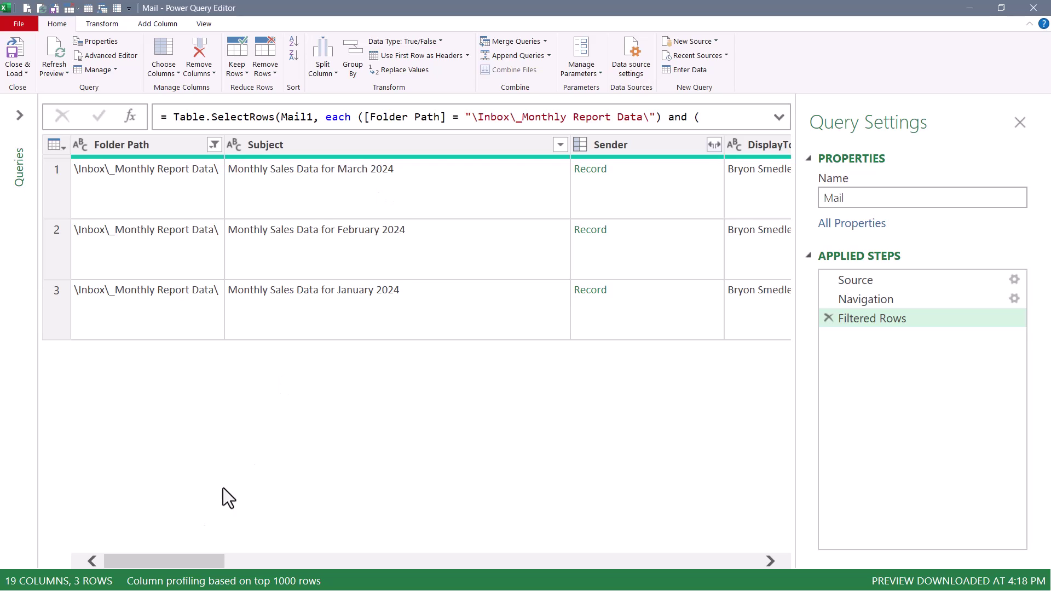
pyautogui.moveTo(189, 561); pyautogui.dragTo(694, 231)
pyautogui.click(688, 144)
# Remove all columns except Attachments.
pyautogui.rightClick(688, 144)
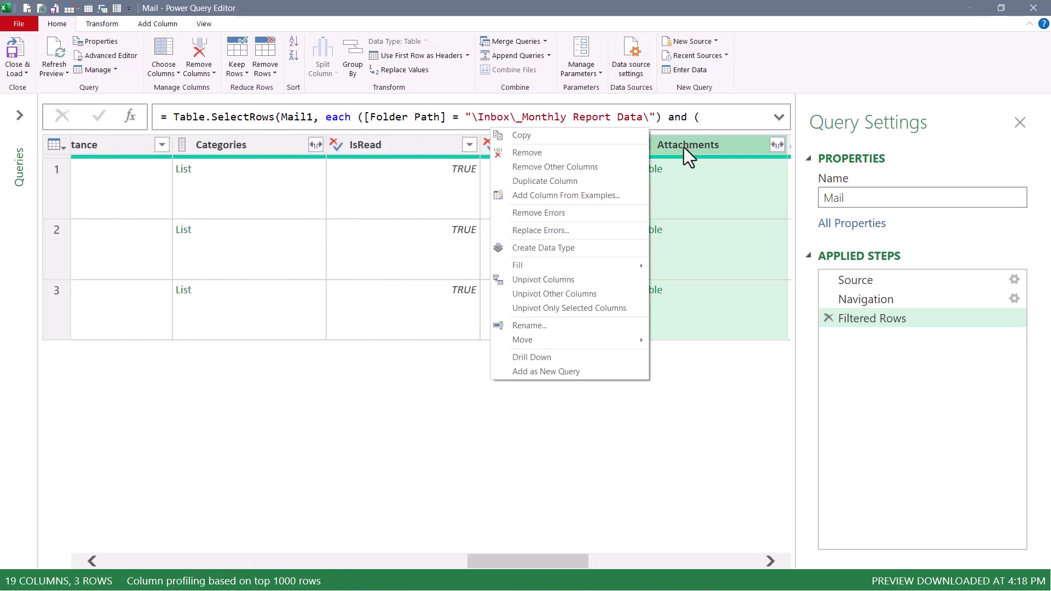
pyautogui.click(575, 169)
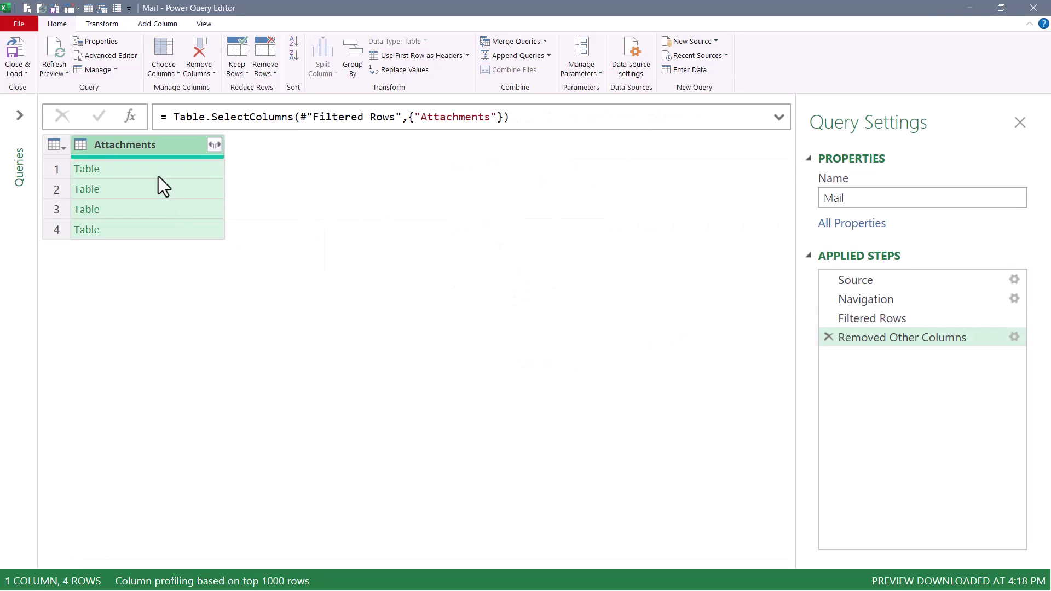
pyautogui.click(157, 173)
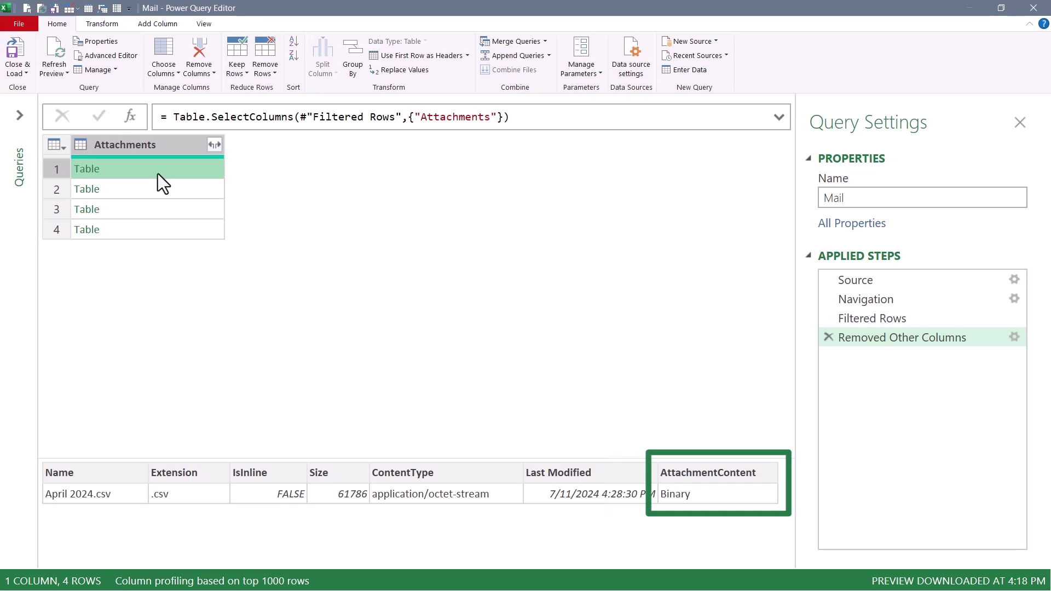
# Expand Attachments into a single unprefixed AttachmentContent column.
pyautogui.click(217, 143)
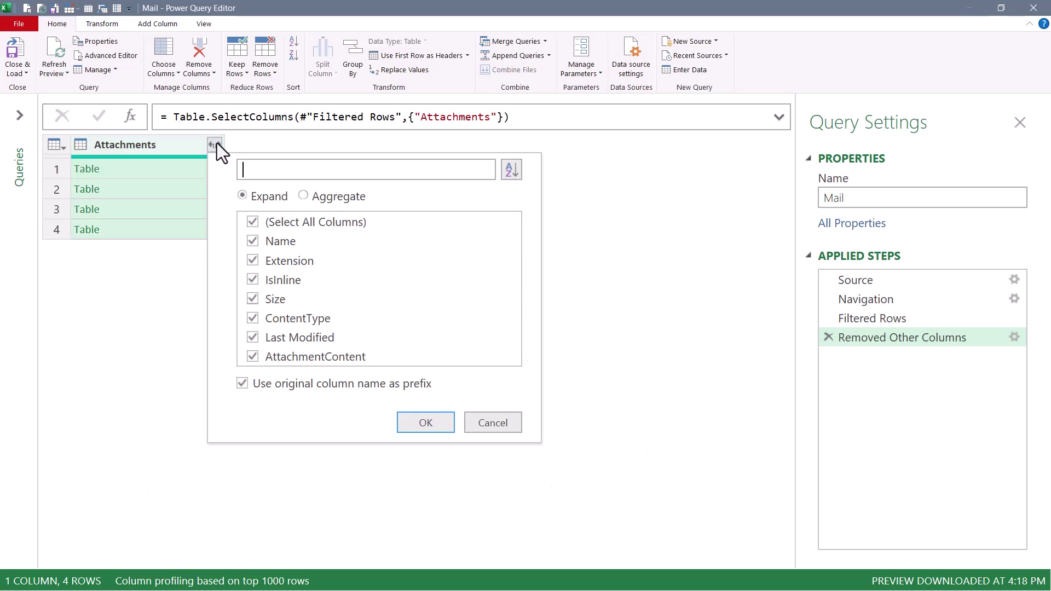
pyautogui.click(252, 222)
pyautogui.click(253, 357)
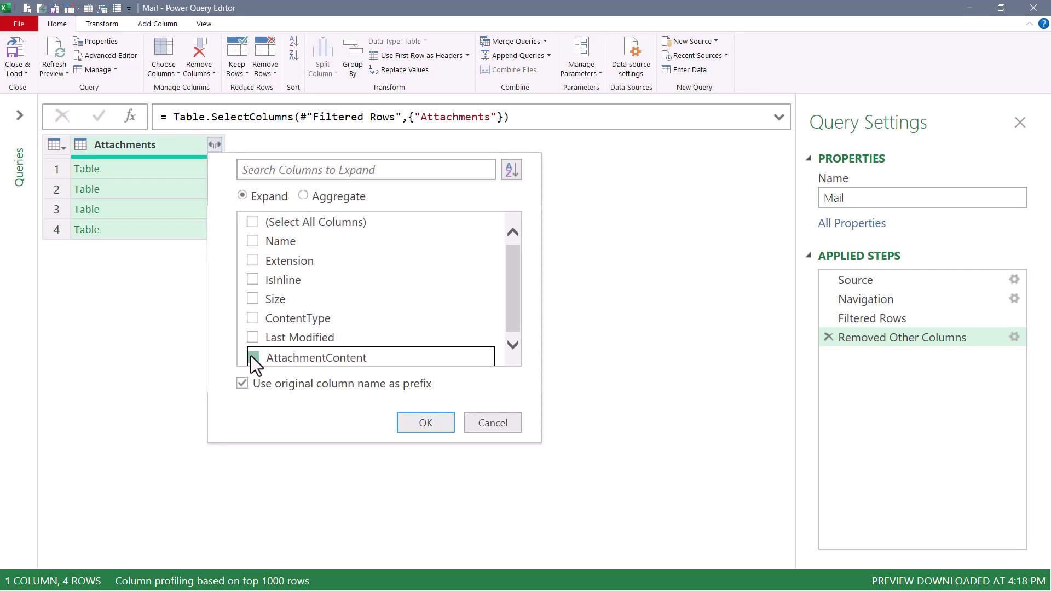
pyautogui.click(243, 383)
pyautogui.click(418, 427)
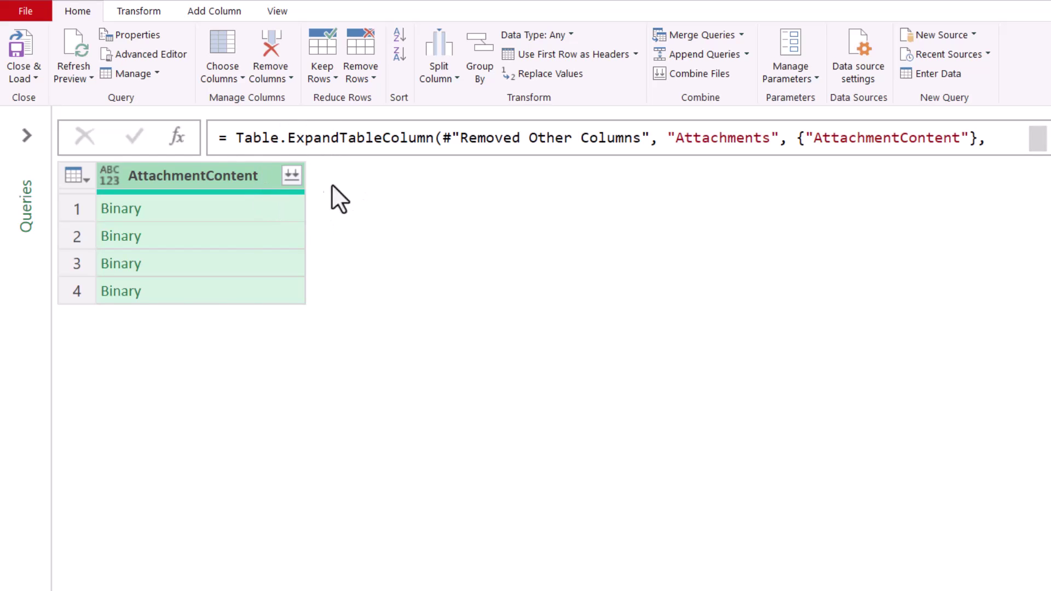
# Add a Custom column with the formula Csv.Document([AttachmentContent]).
pyautogui.click(212, 12)
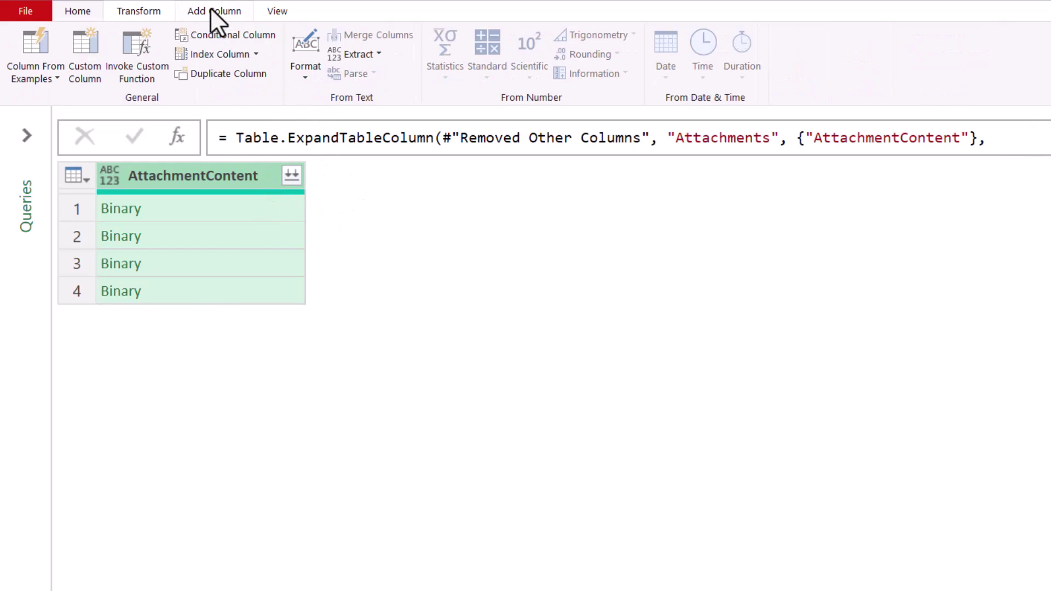
pyautogui.click(76, 49)
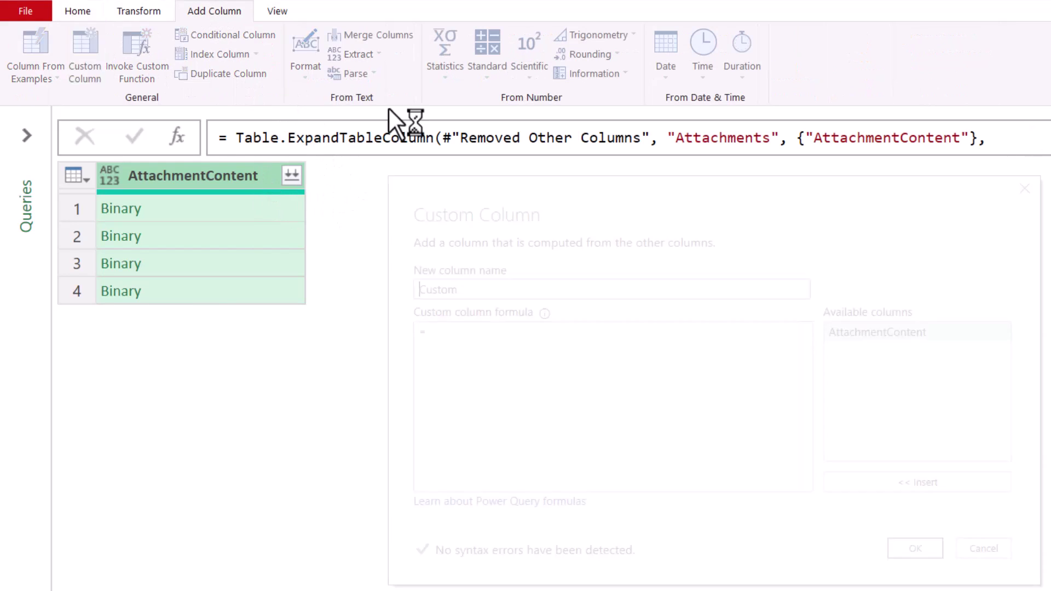
pyautogui.write('csvd')
pyautogui.press('Tab')
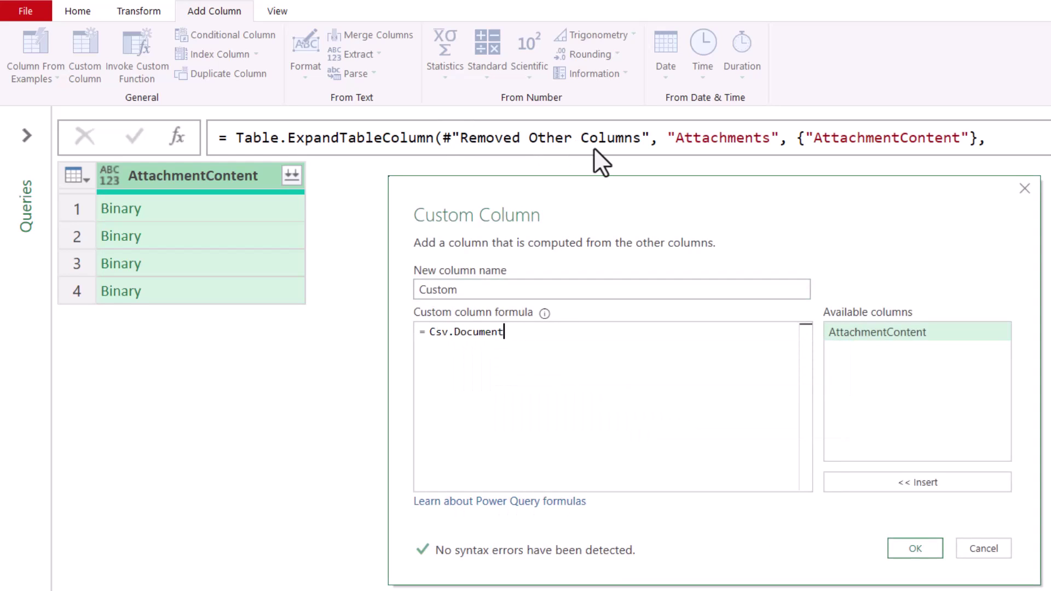
pyautogui.write('(')
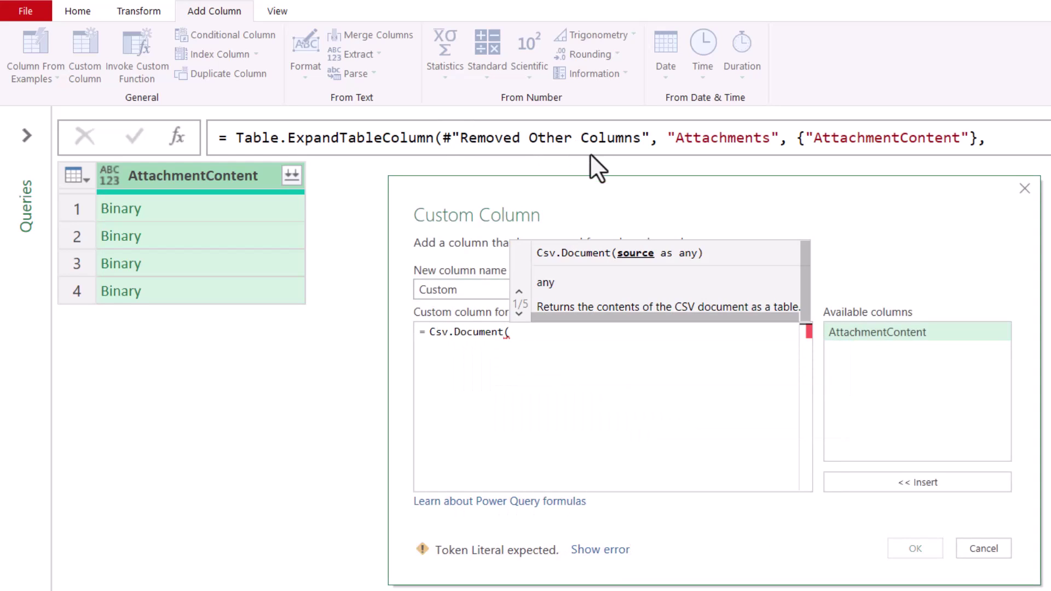
pyautogui.doubleClick(914, 334)
pyautogui.write(')')
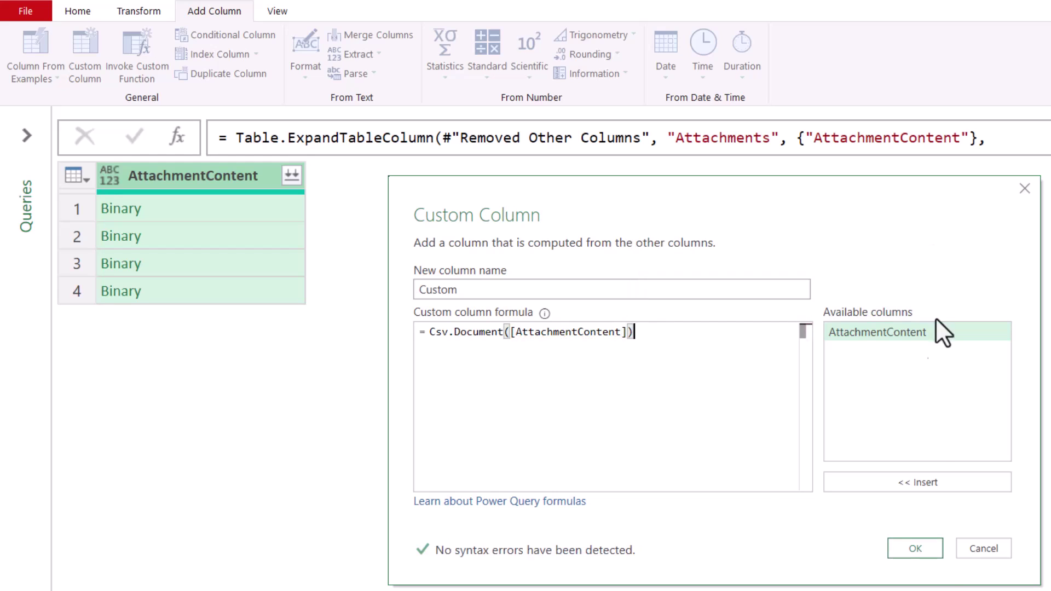
pyautogui.click(930, 553)
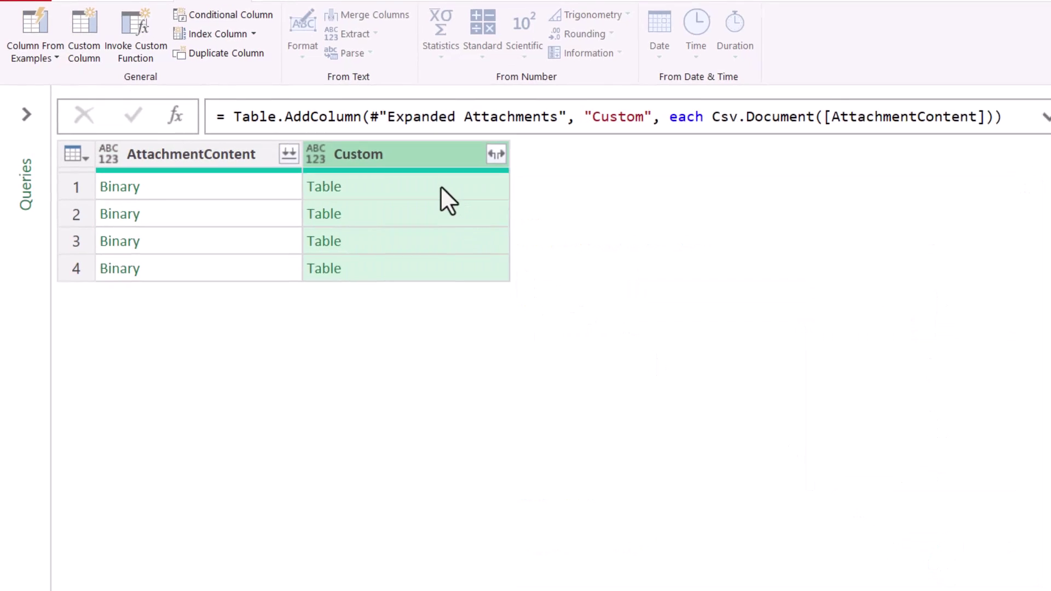
# Preview each of the four parsed CSV tables in the Custom column.
pyautogui.click(442, 188)
pyautogui.moveTo(625, 577); pyautogui.dragTo(623, 389)
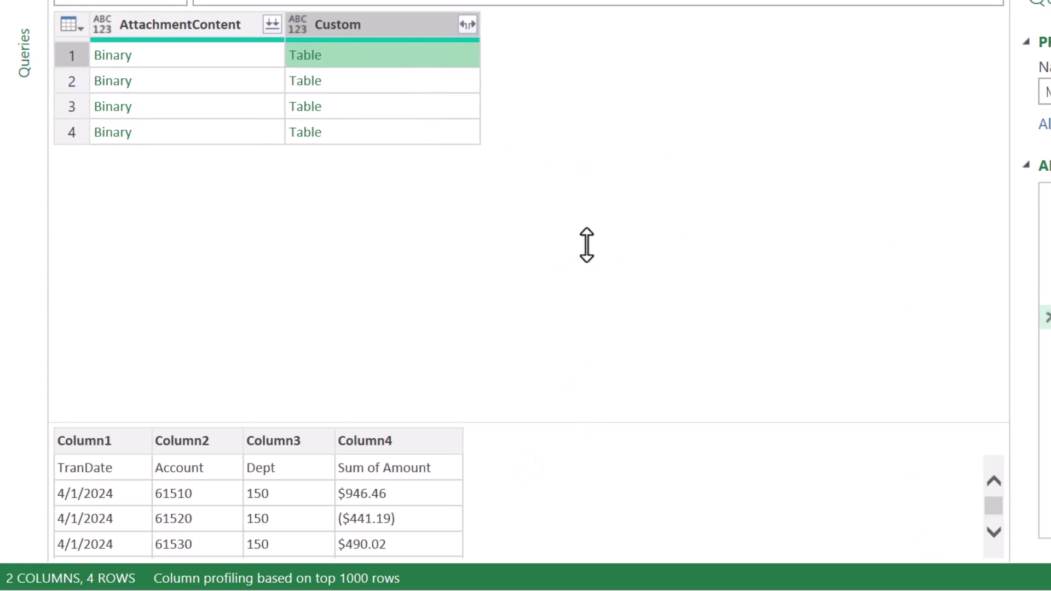
pyautogui.moveTo(587, 244); pyautogui.dragTo(587, 192)
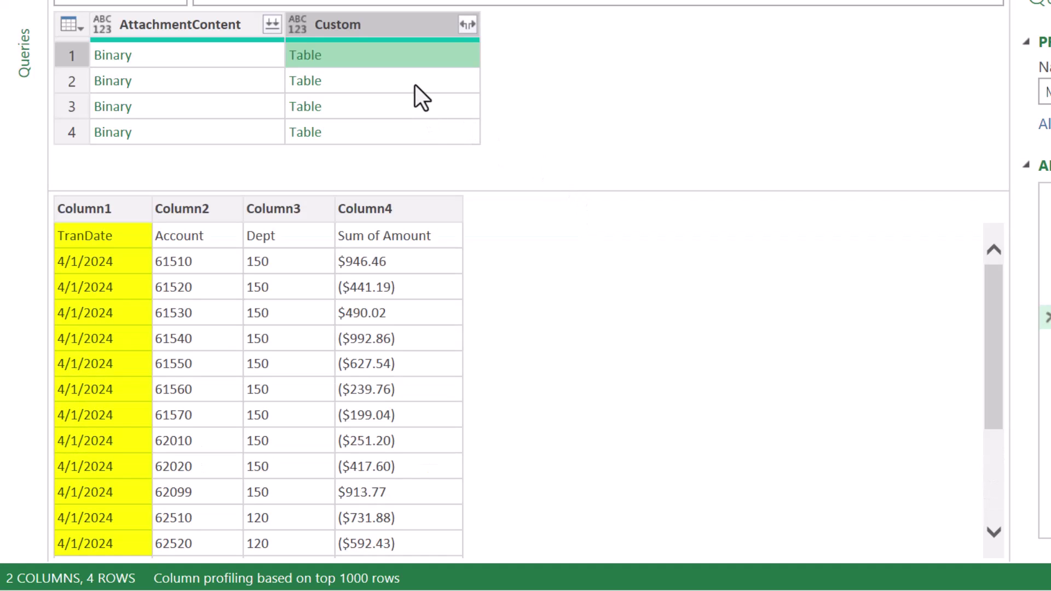
pyautogui.click(415, 83)
pyautogui.click(410, 106)
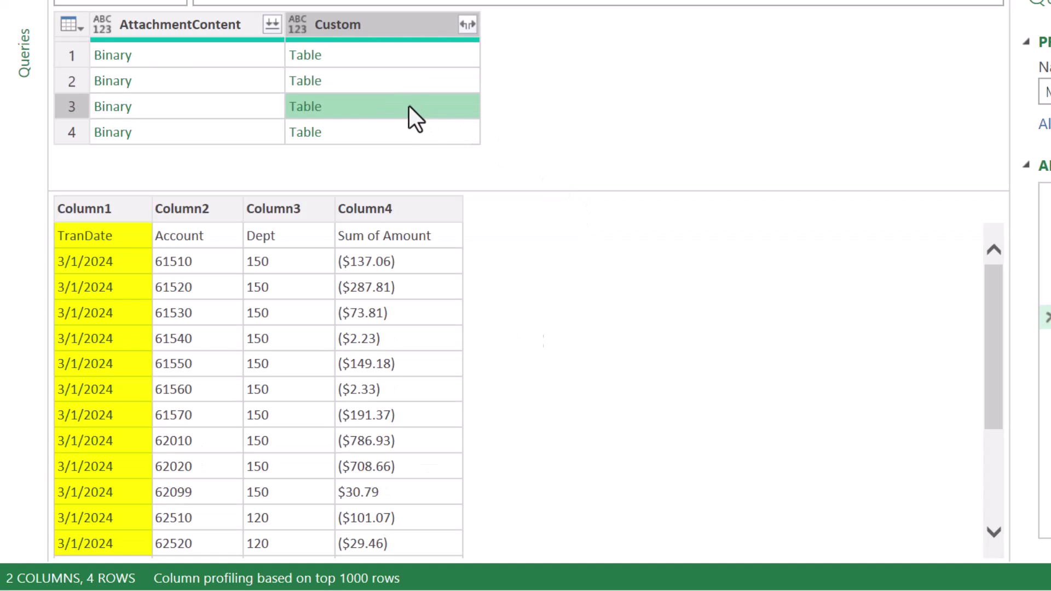
pyautogui.click(402, 142)
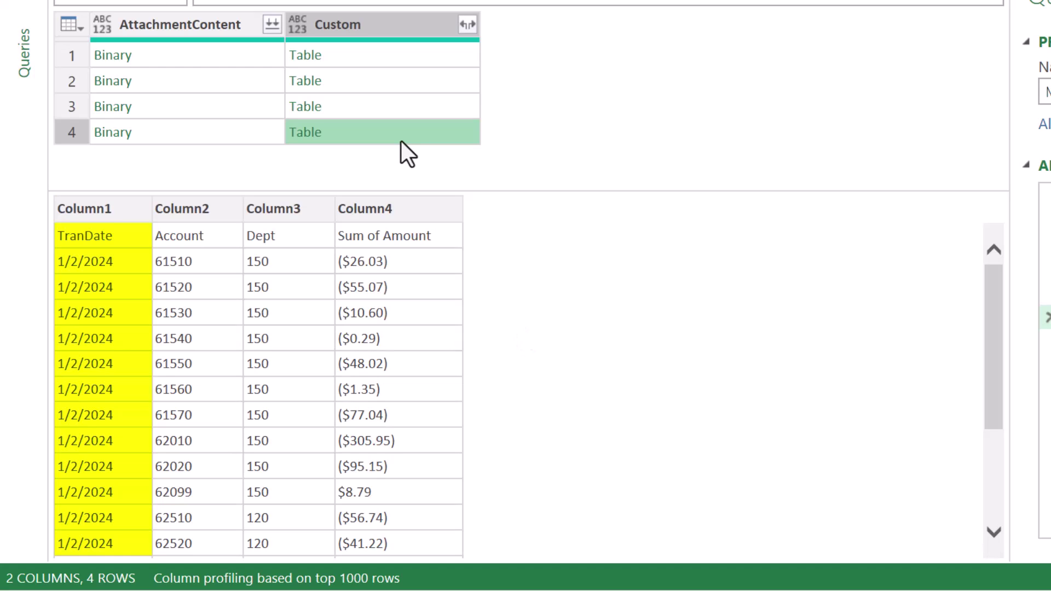
# Drop AttachmentContent, expand Custom into Column1–Column4, and refresh the sales table to show April.
pyautogui.click(223, 22)
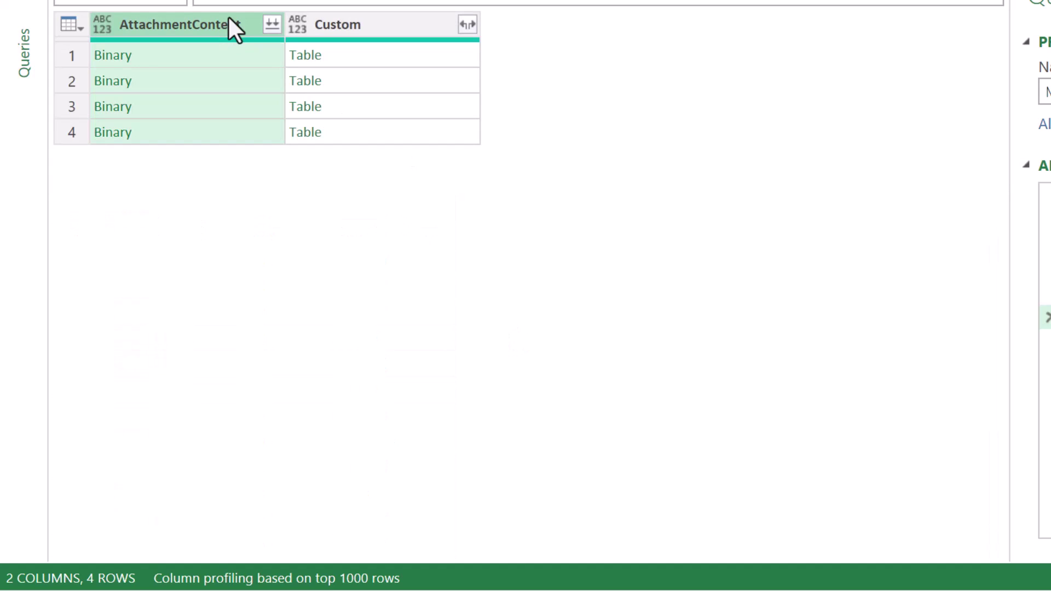
pyautogui.press('Delete')
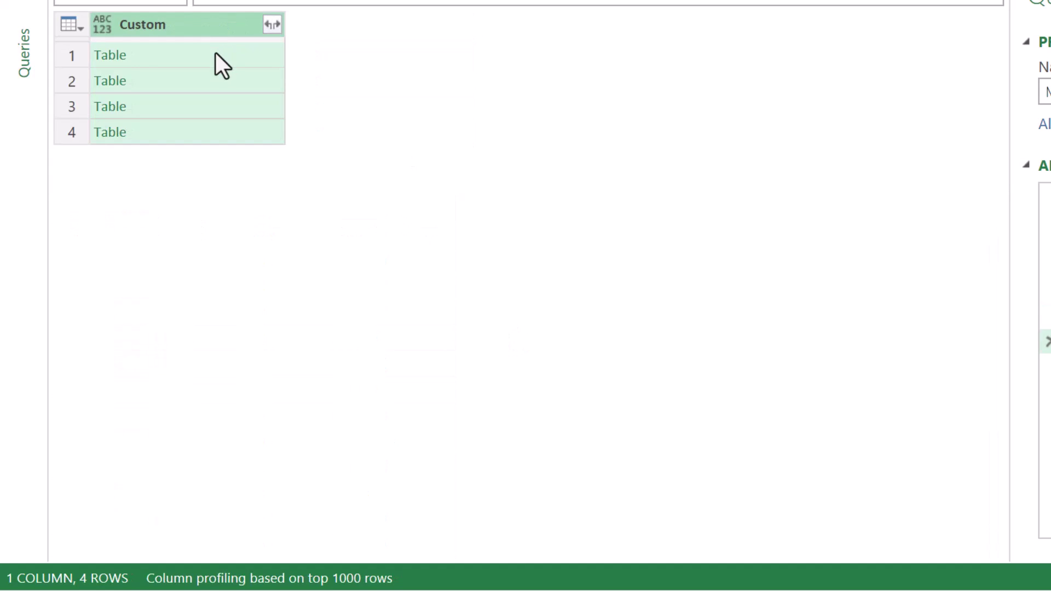
pyautogui.click(239, 45)
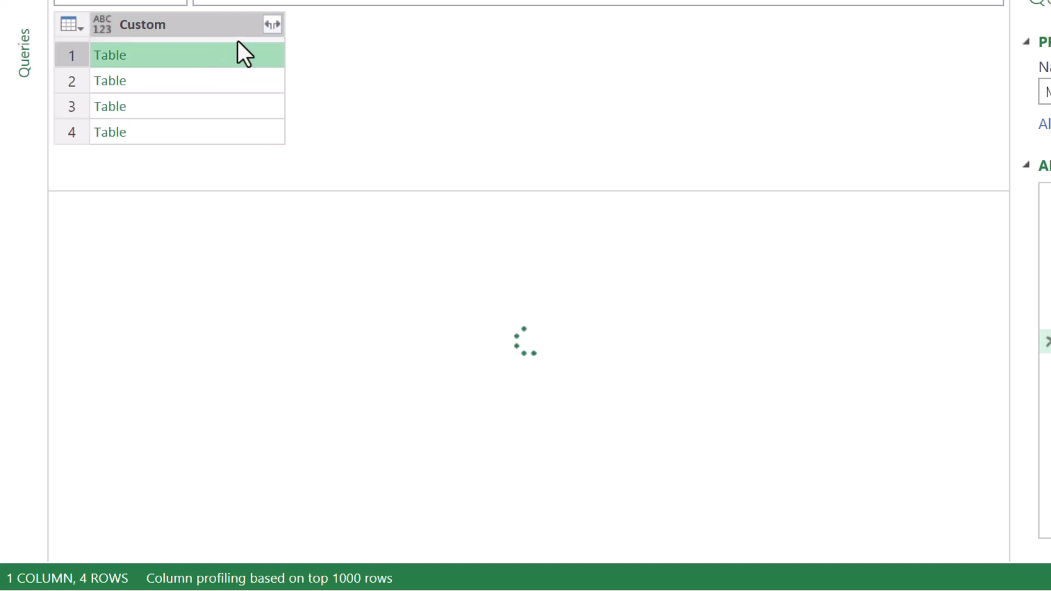
pyautogui.click(271, 24)
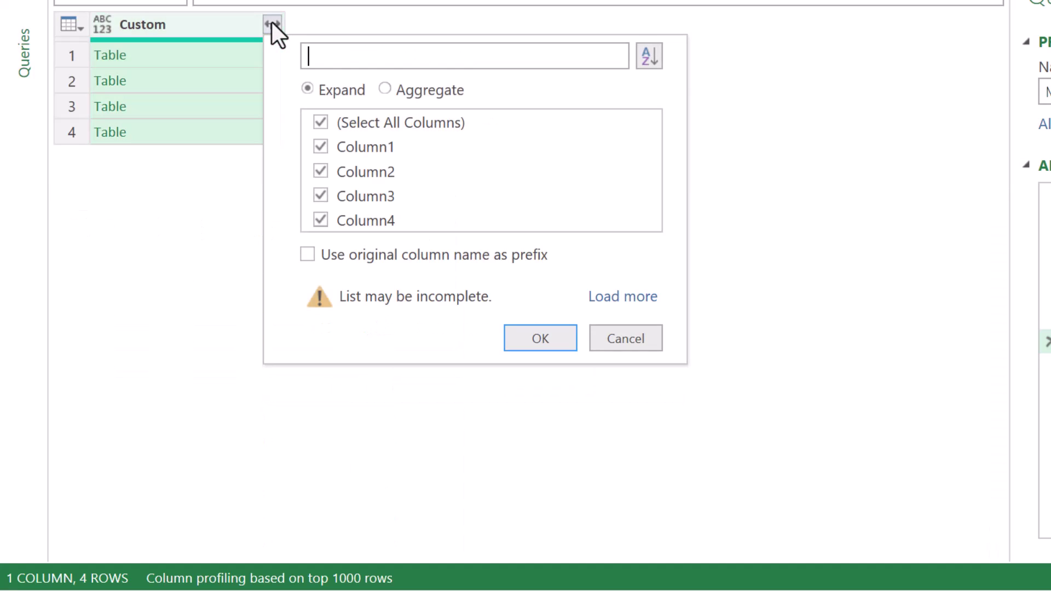
pyautogui.click(553, 337)
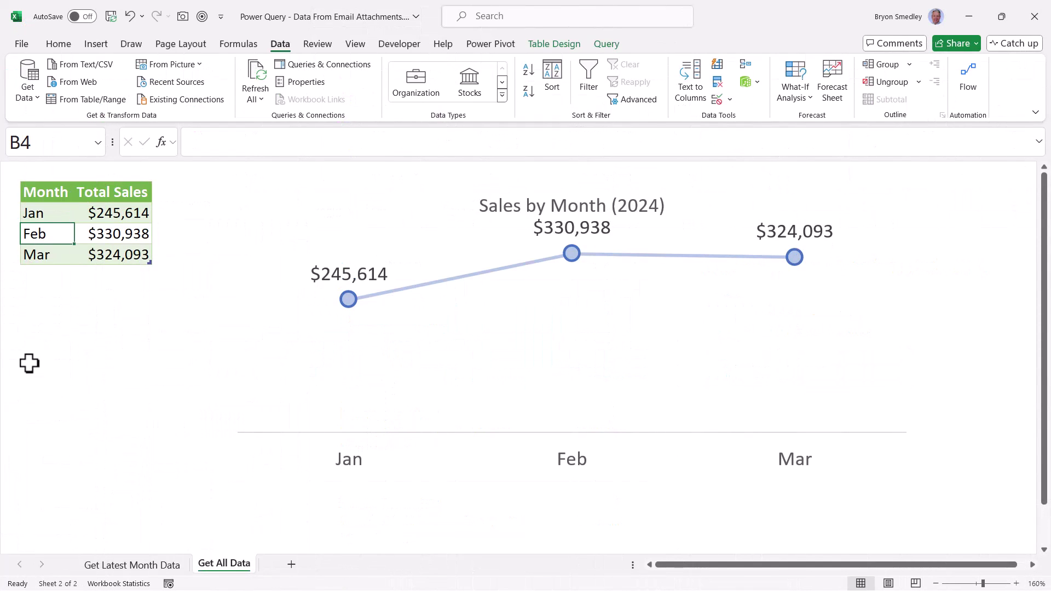
pyautogui.rightClick(66, 237)
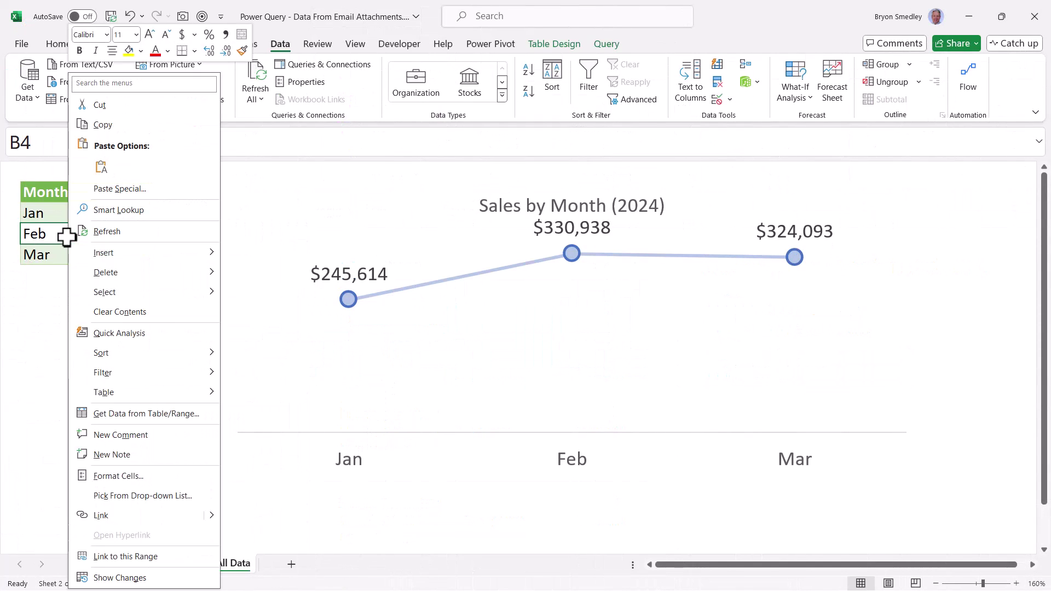
pyautogui.click(100, 233)
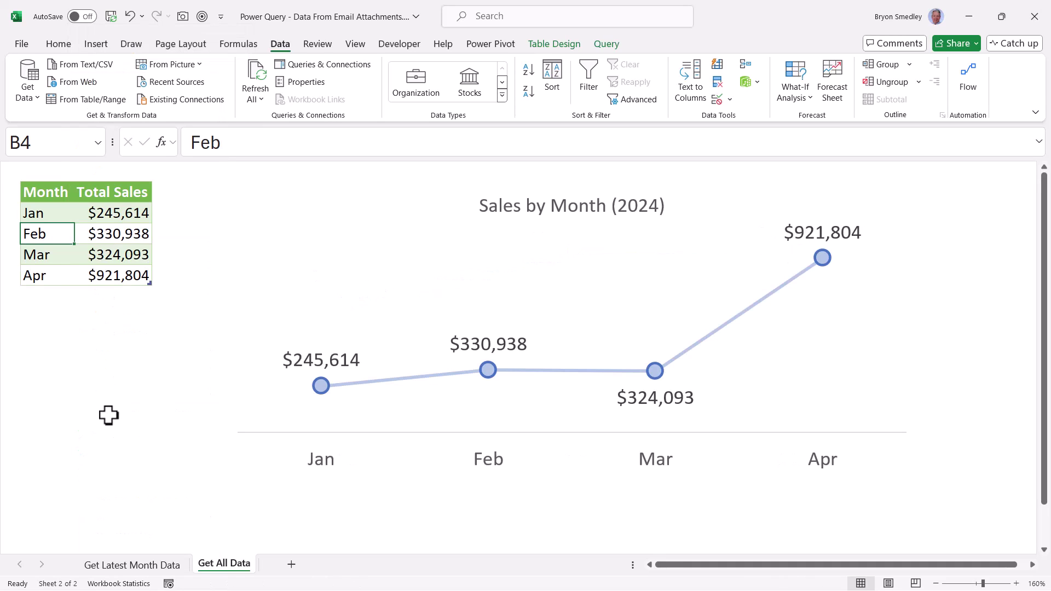